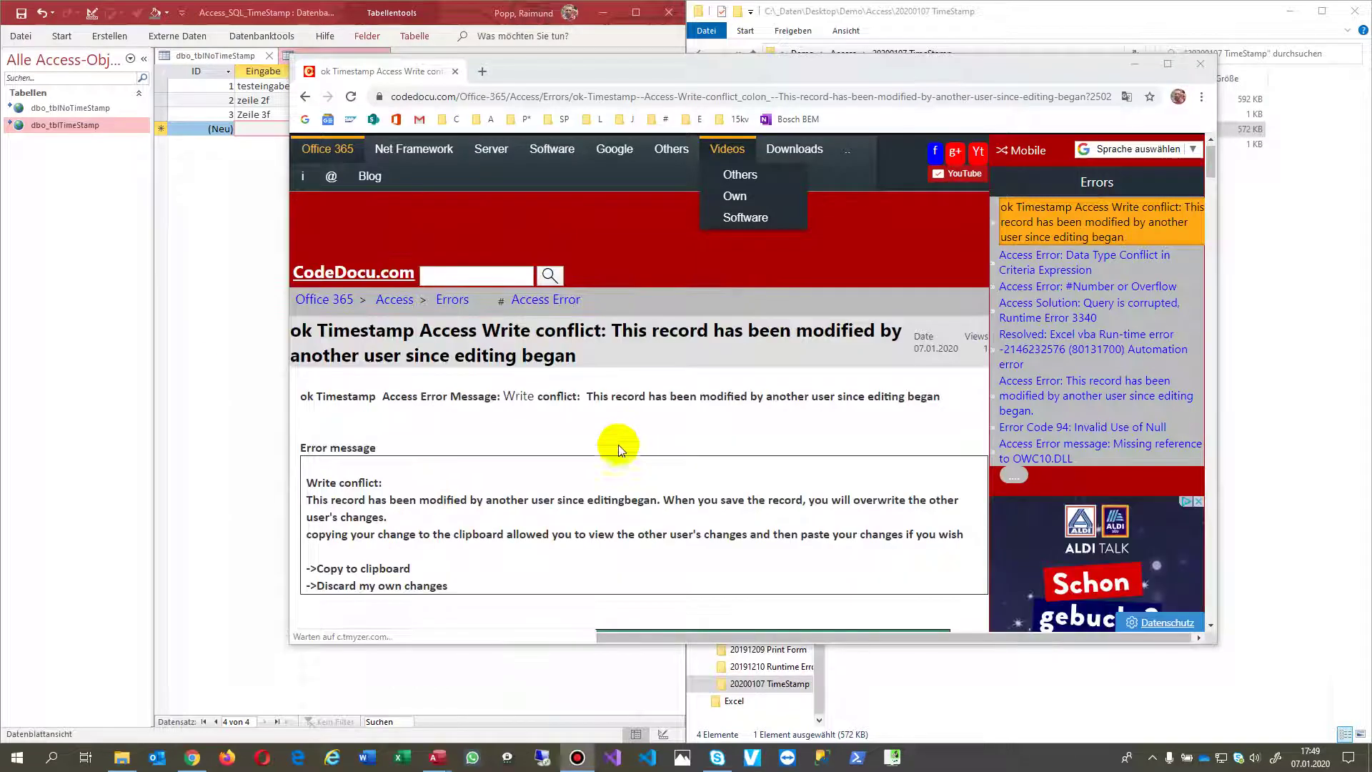
Move the Chrome window to the top left and scroll through the CodeDocu write-conflict article.
drag(564, 70, 440, 33)
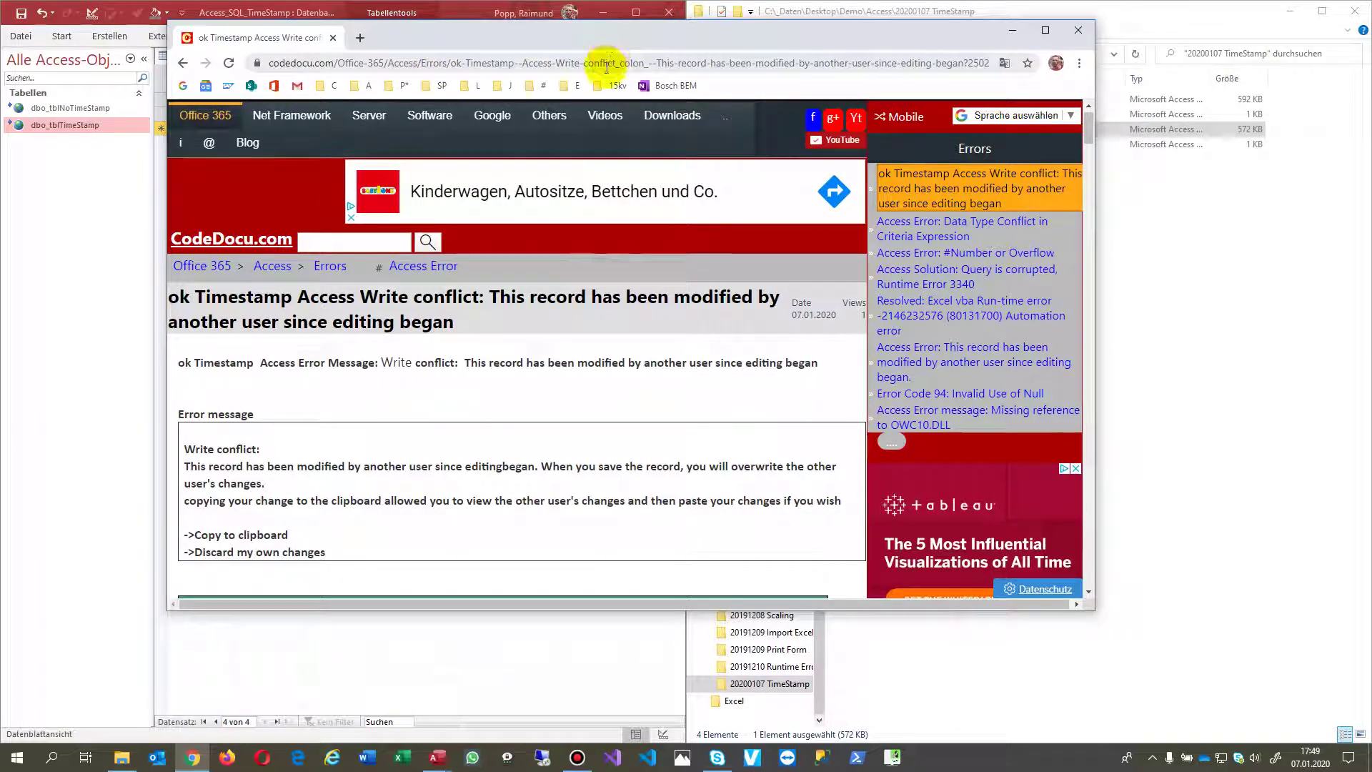
scroll(522, 440, down, 4)
scroll(523, 440, down, 1)
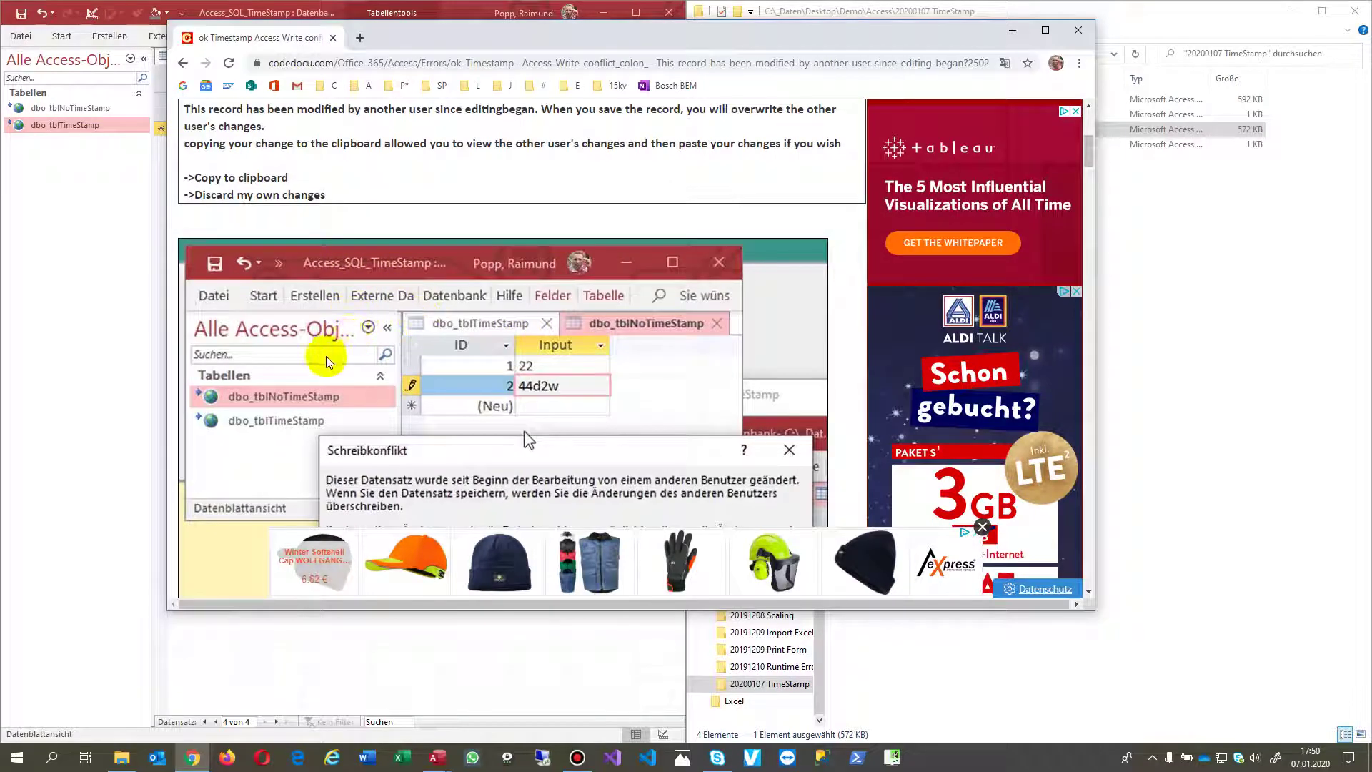
scroll(326, 356, down, 2)
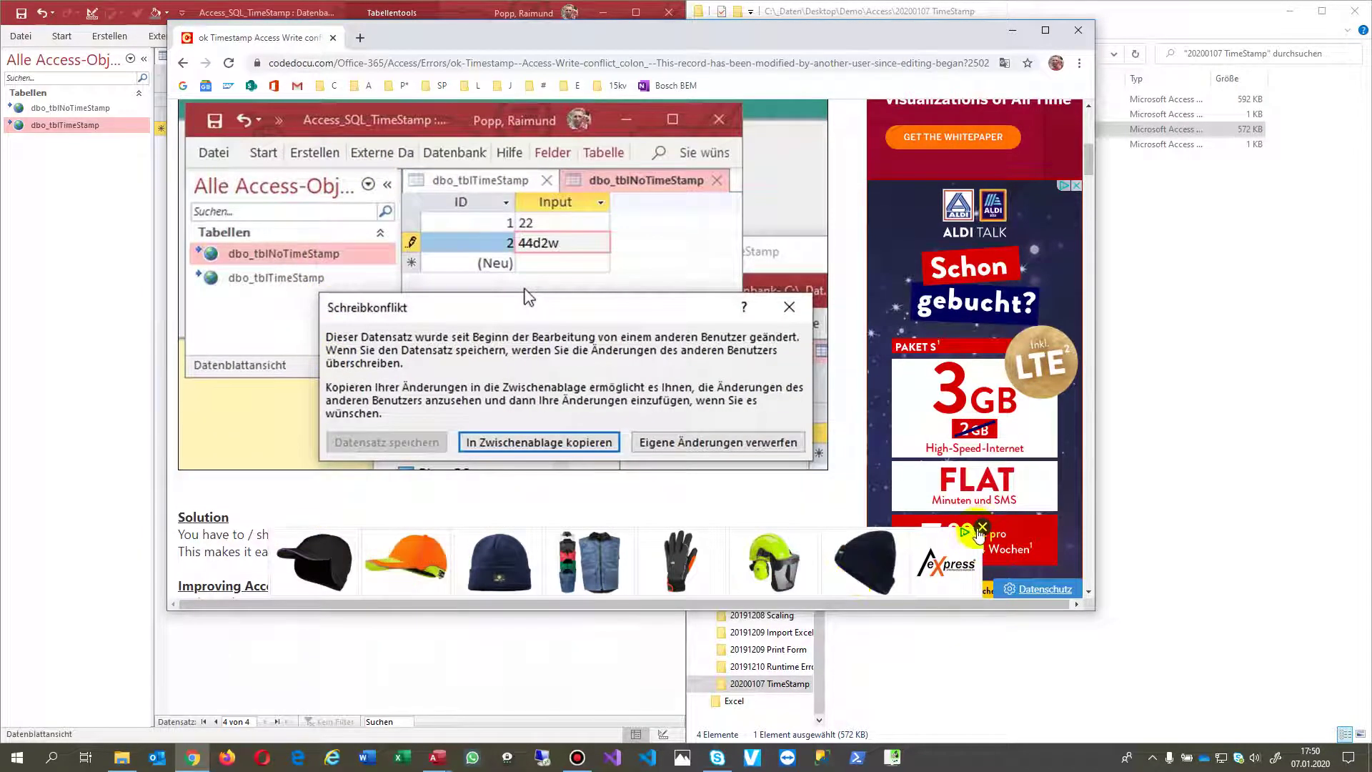
scroll(551, 500, up, 6)
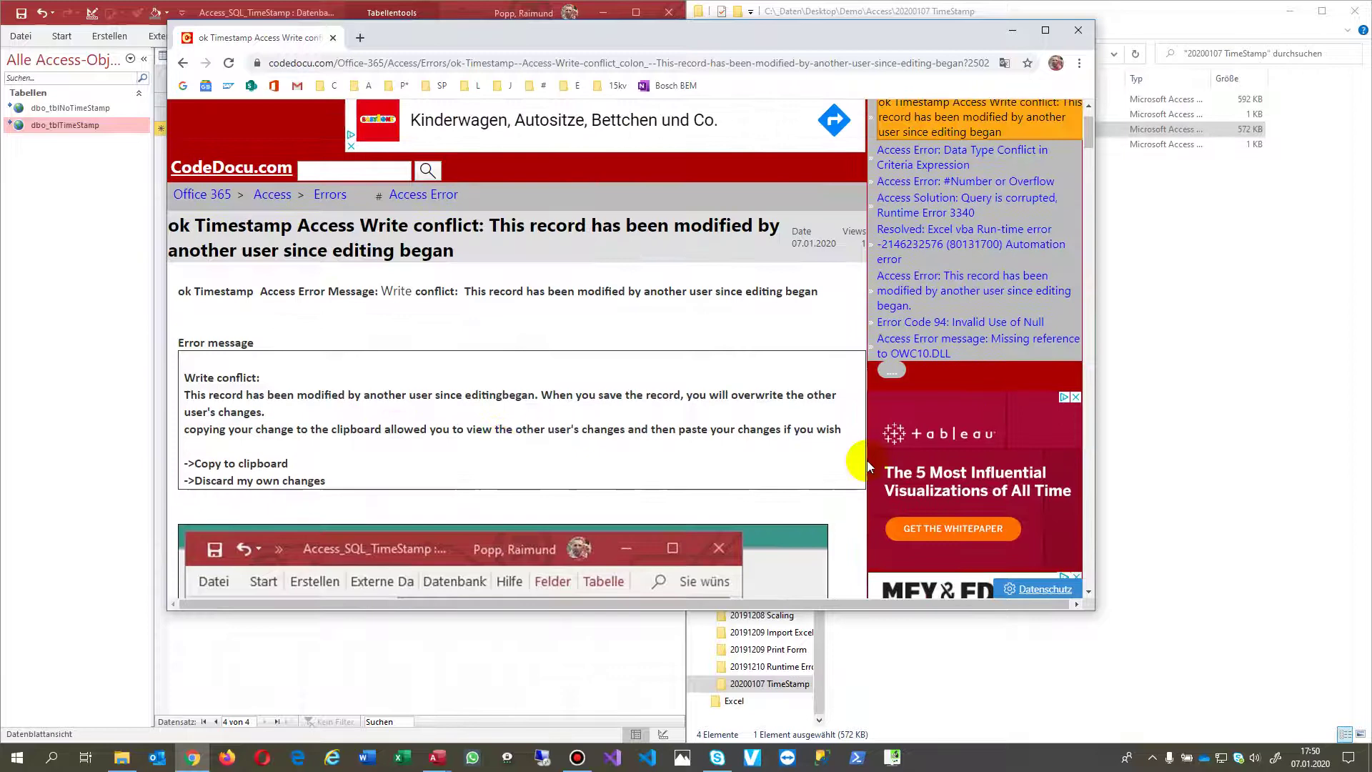
Widen the browser, read further down the article, then minimize Chrome.
drag(1086, 611, 1232, 706)
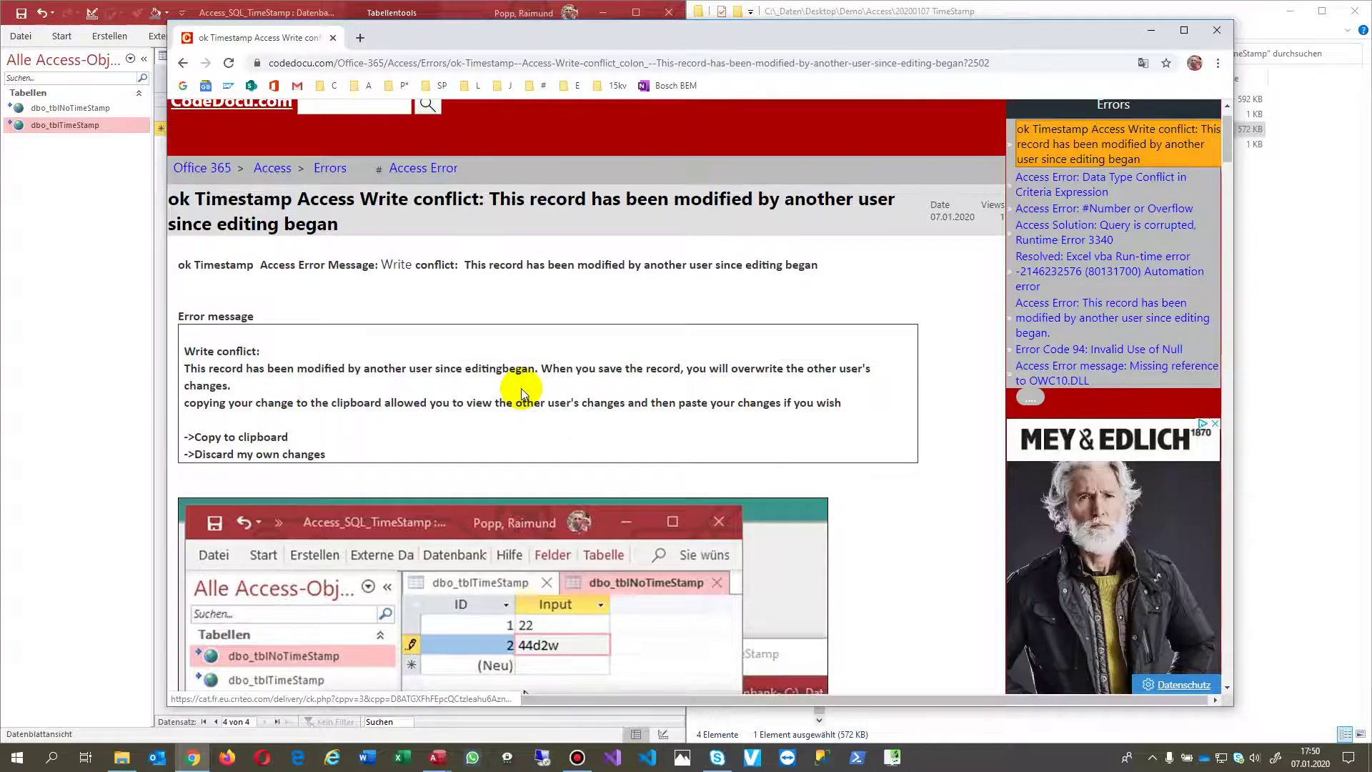
scroll(520, 393, down, 5)
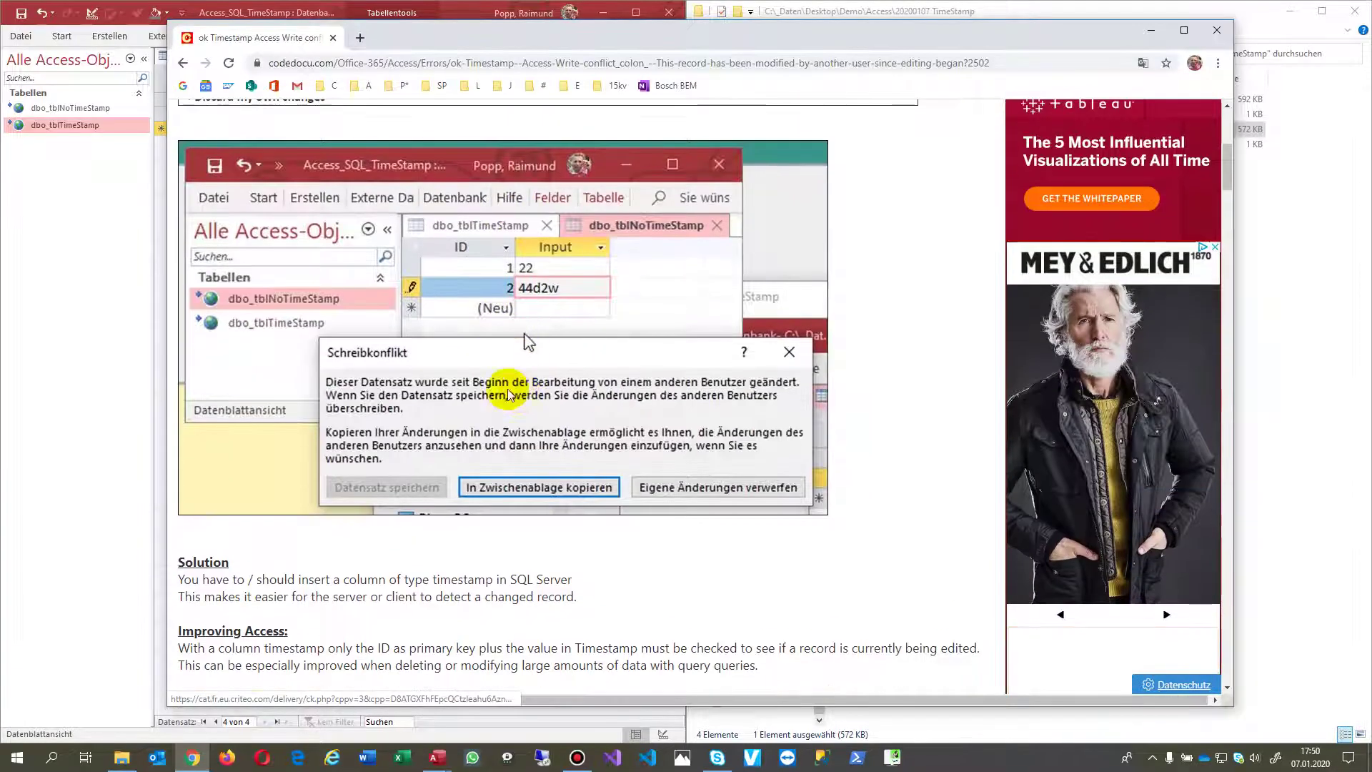
scroll(529, 245, down, 8)
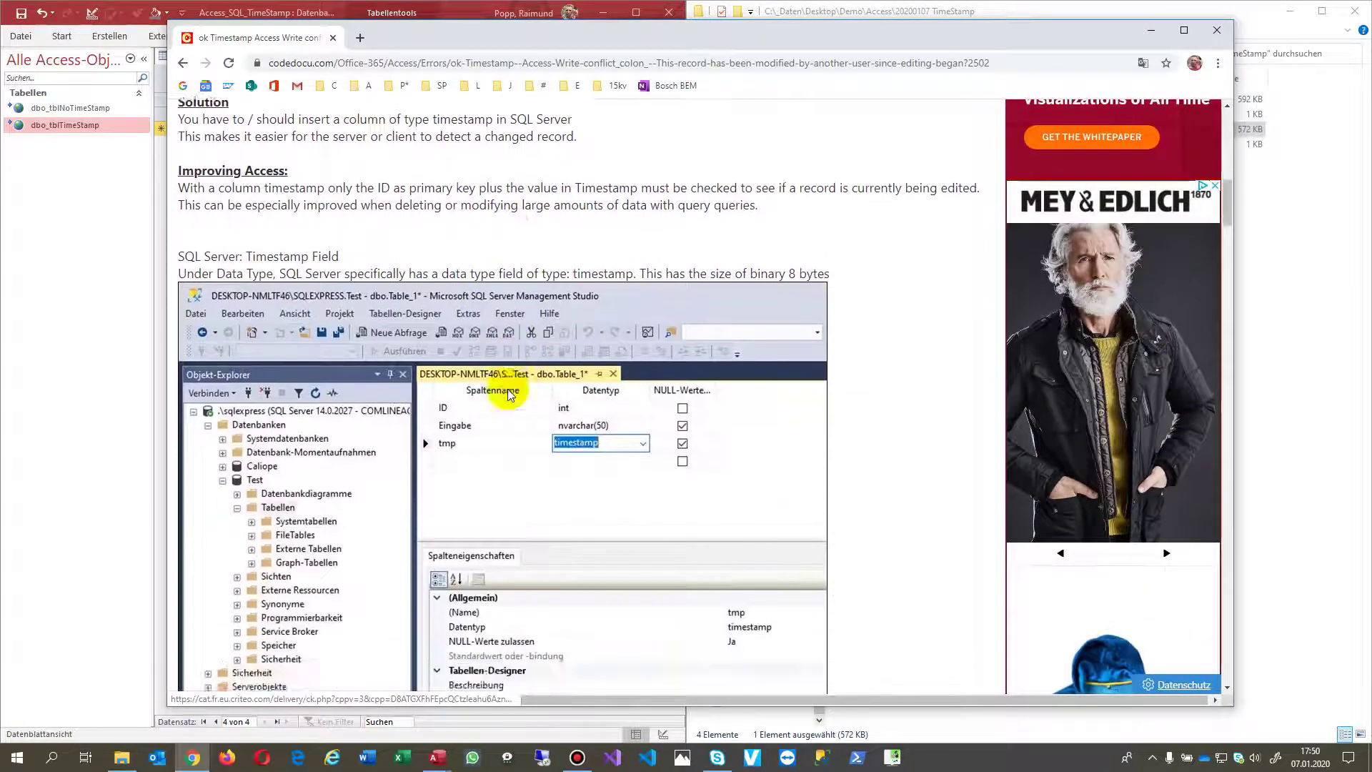
key(super+Down)
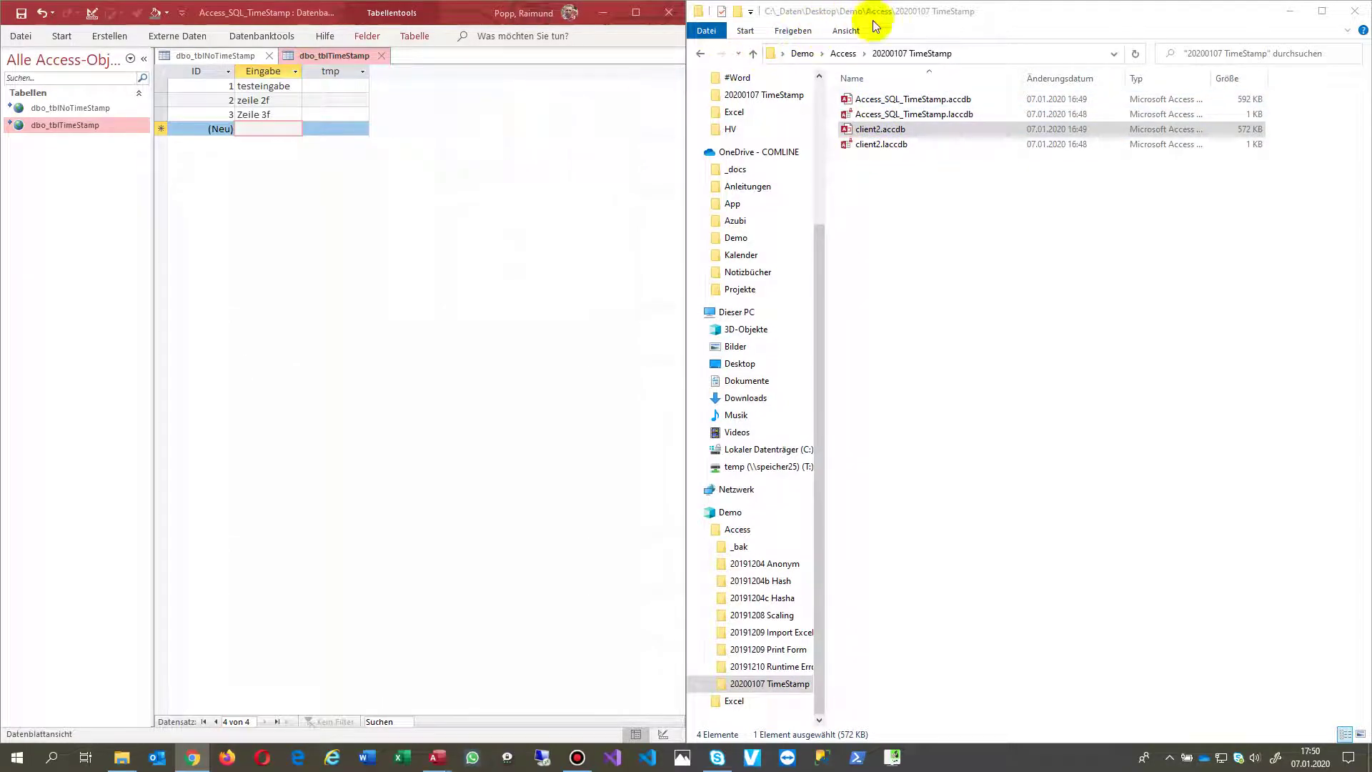
Minimize the 20200107 TimeStamp folder window so client2.accdb shows beside the first Access window.
click(1290, 11)
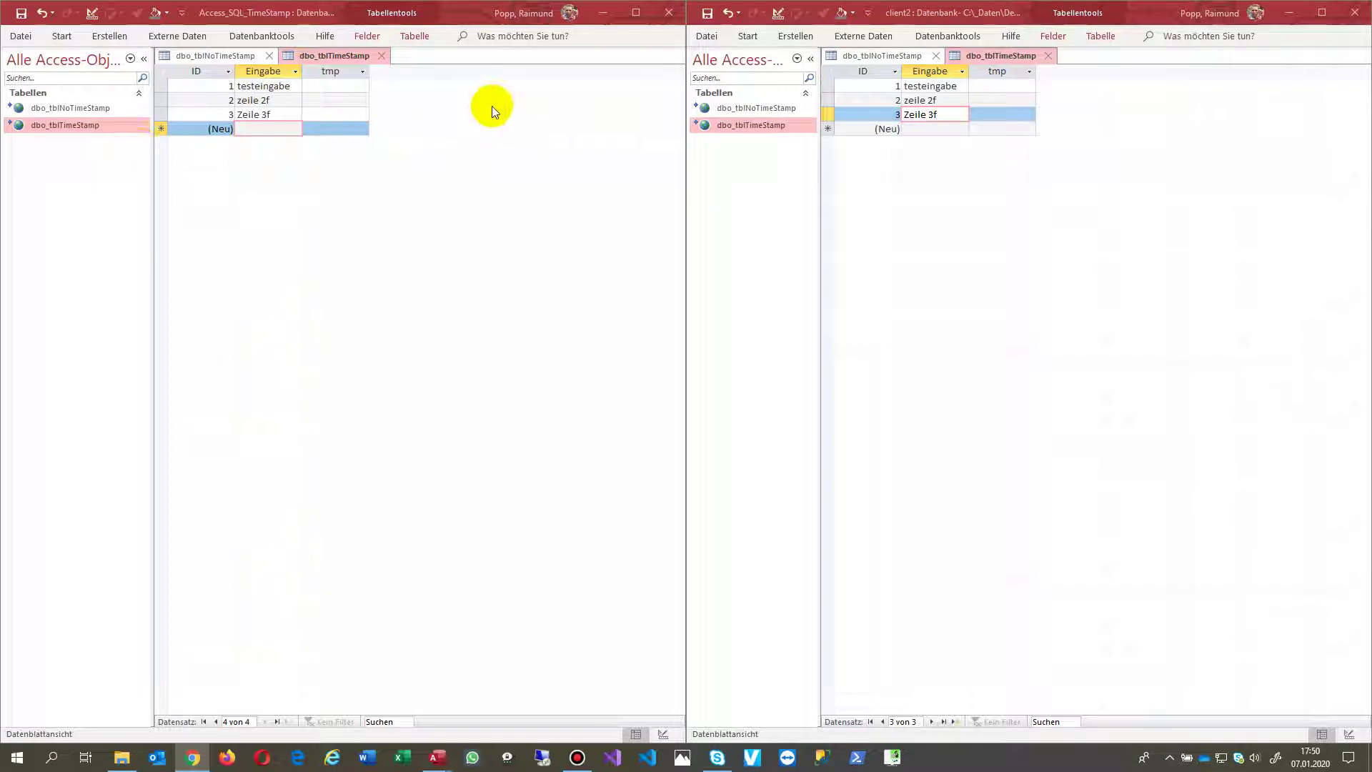
Open the linked dbo_tblTimeStamp table in design view and step through its field properties.
right_click(73, 125)
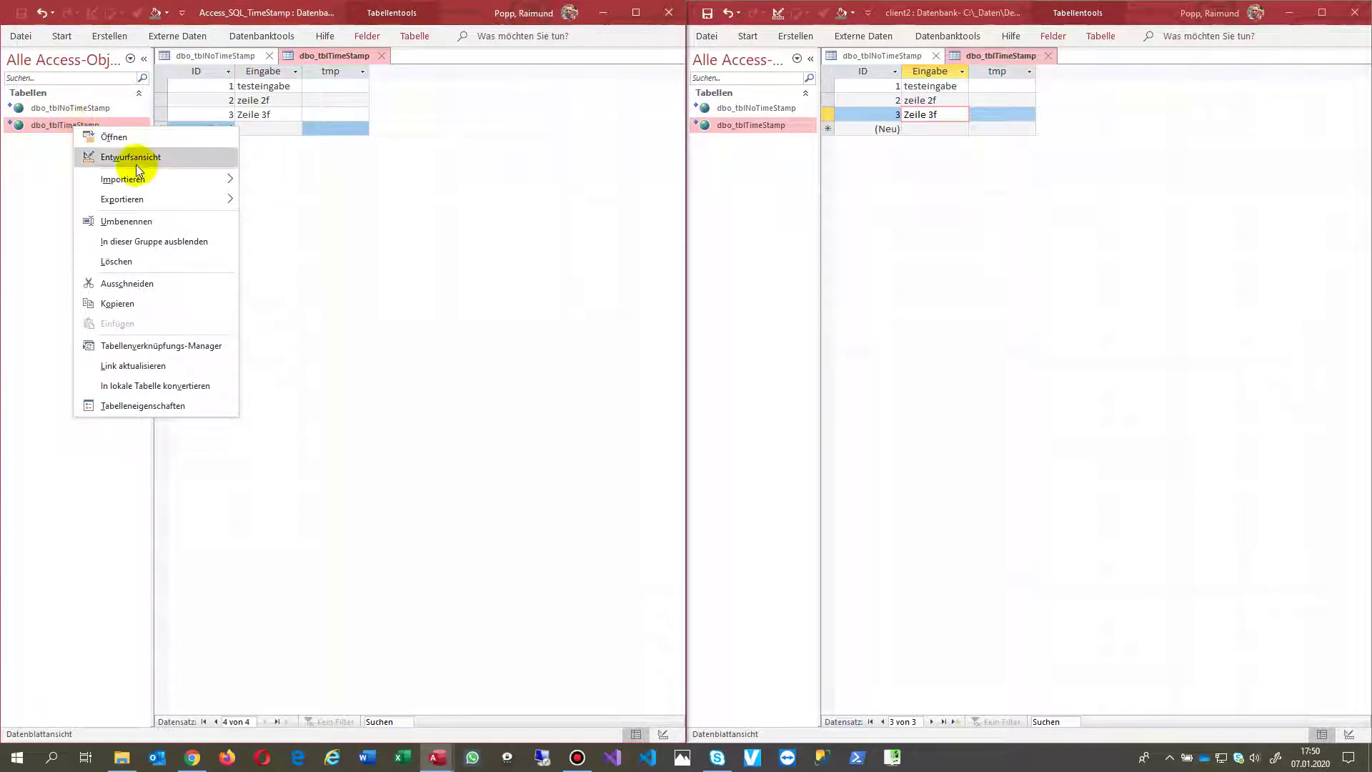
click(113, 155)
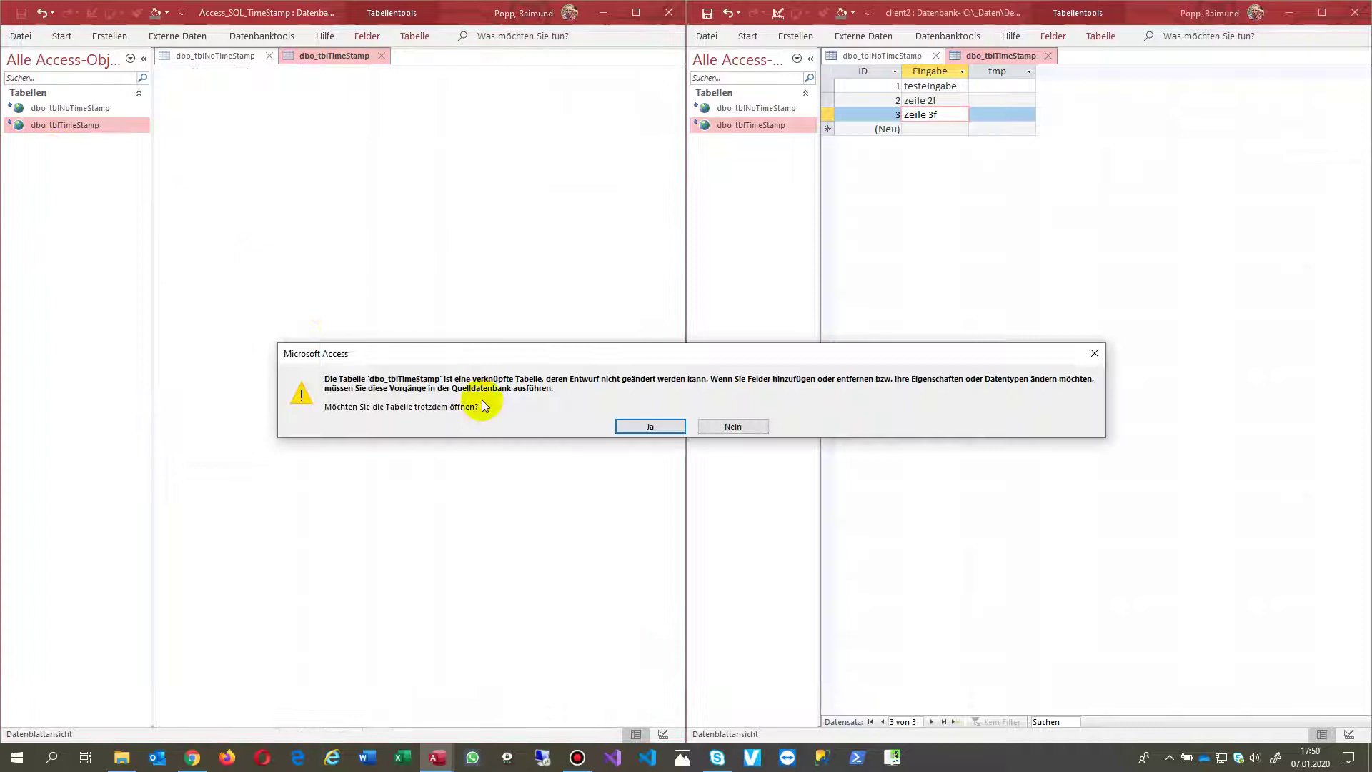
click(652, 426)
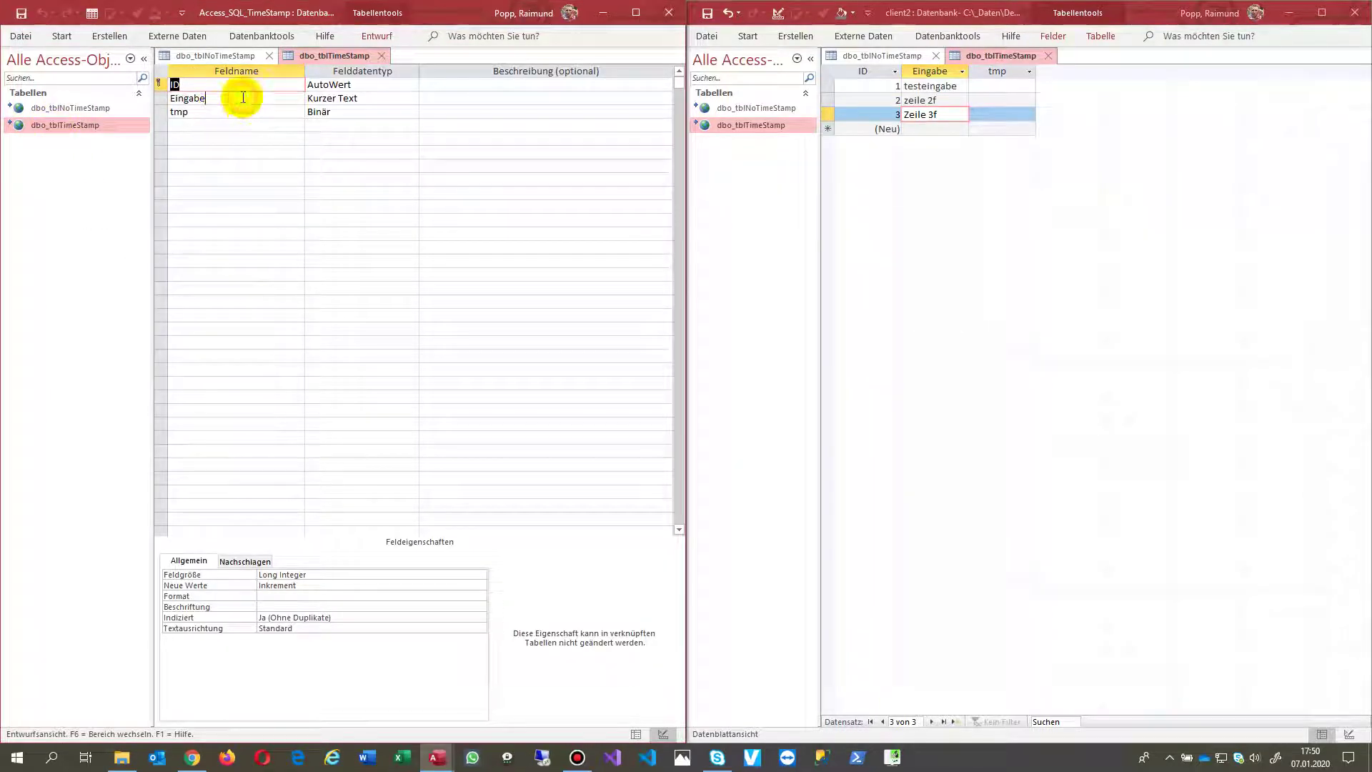
click(166, 93)
key(Up)
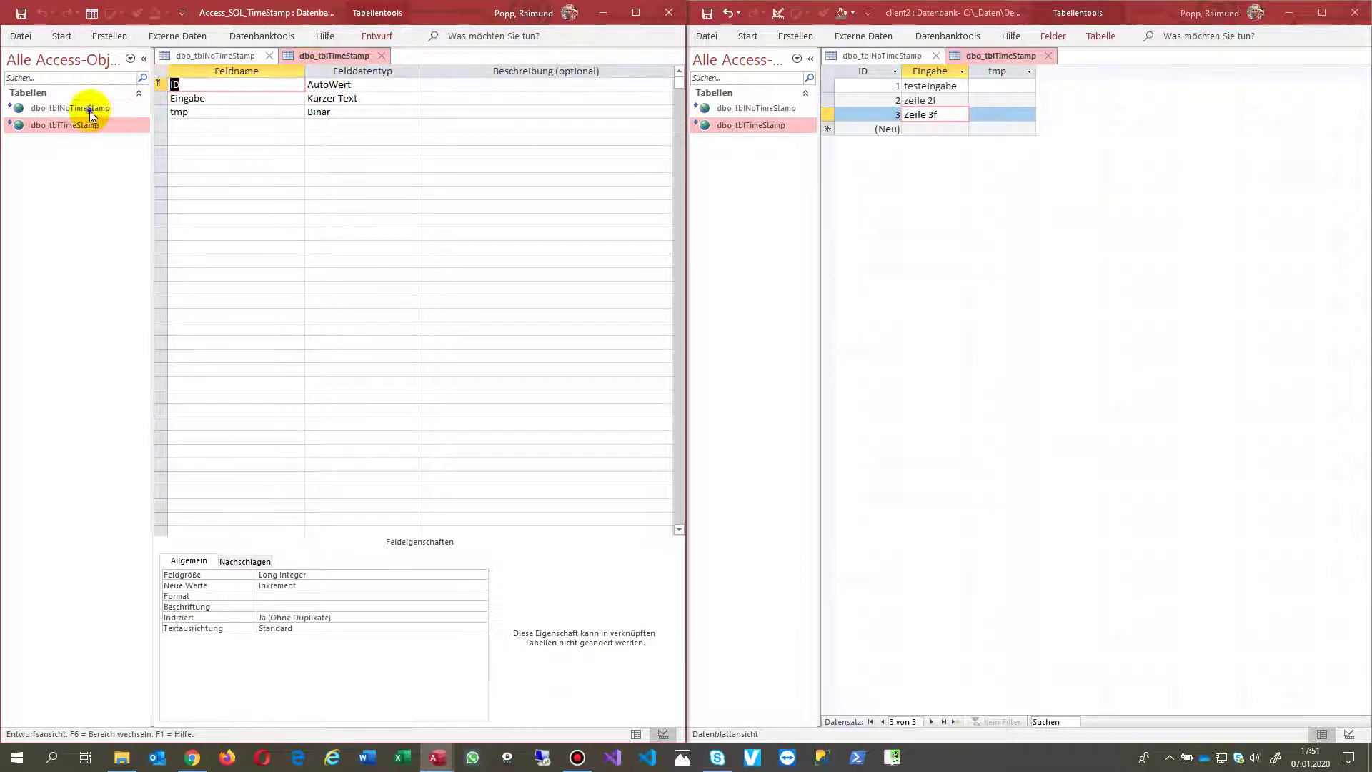
Open dbo_tblNoTimeStamp in design view and inspect the Input field's properties.
right_click(88, 110)
click(116, 141)
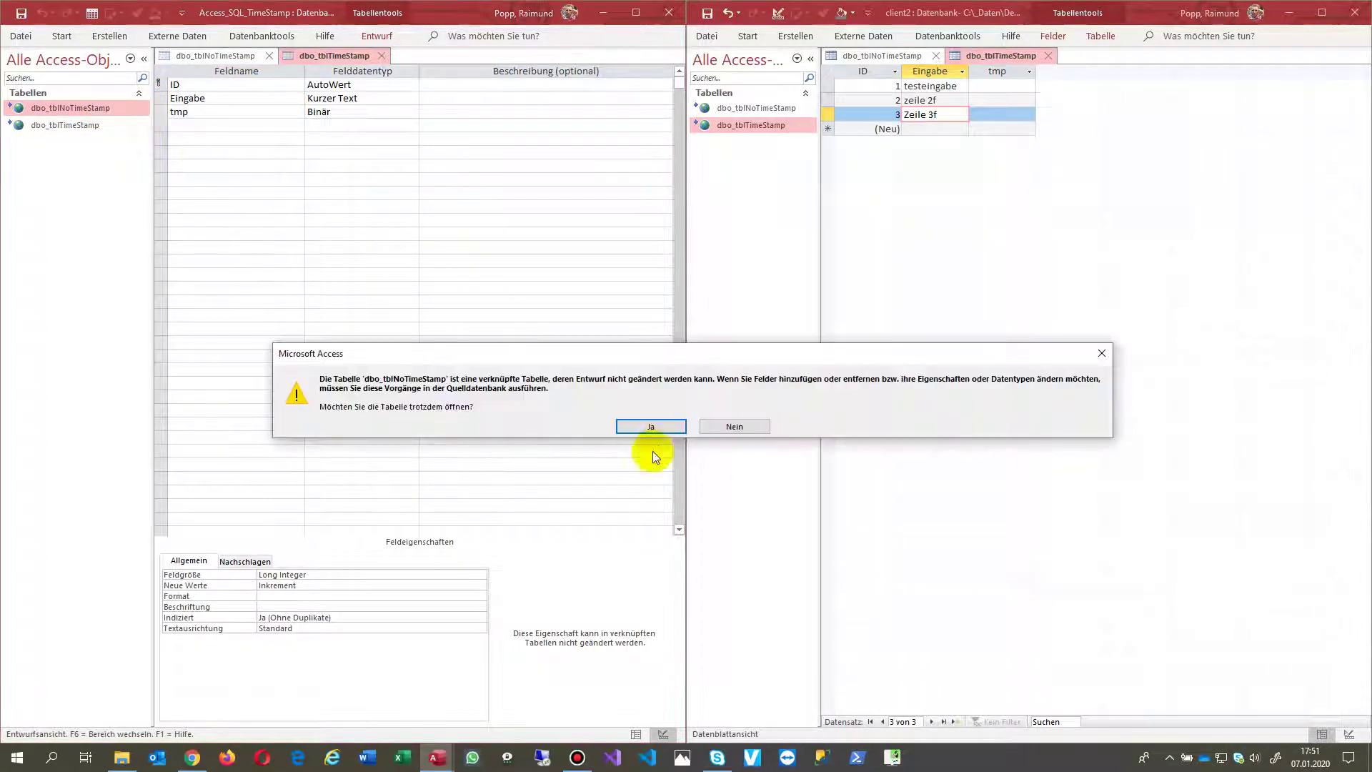
click(653, 427)
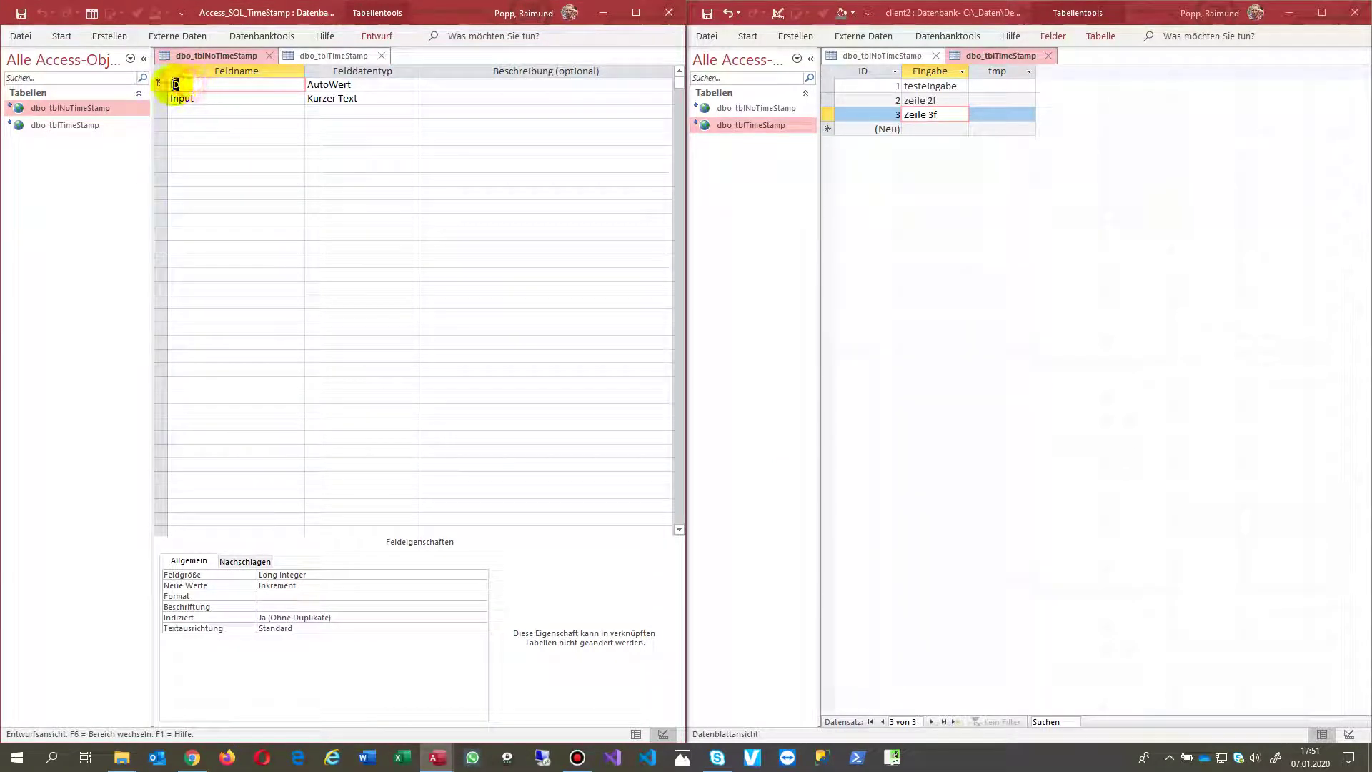
click(166, 99)
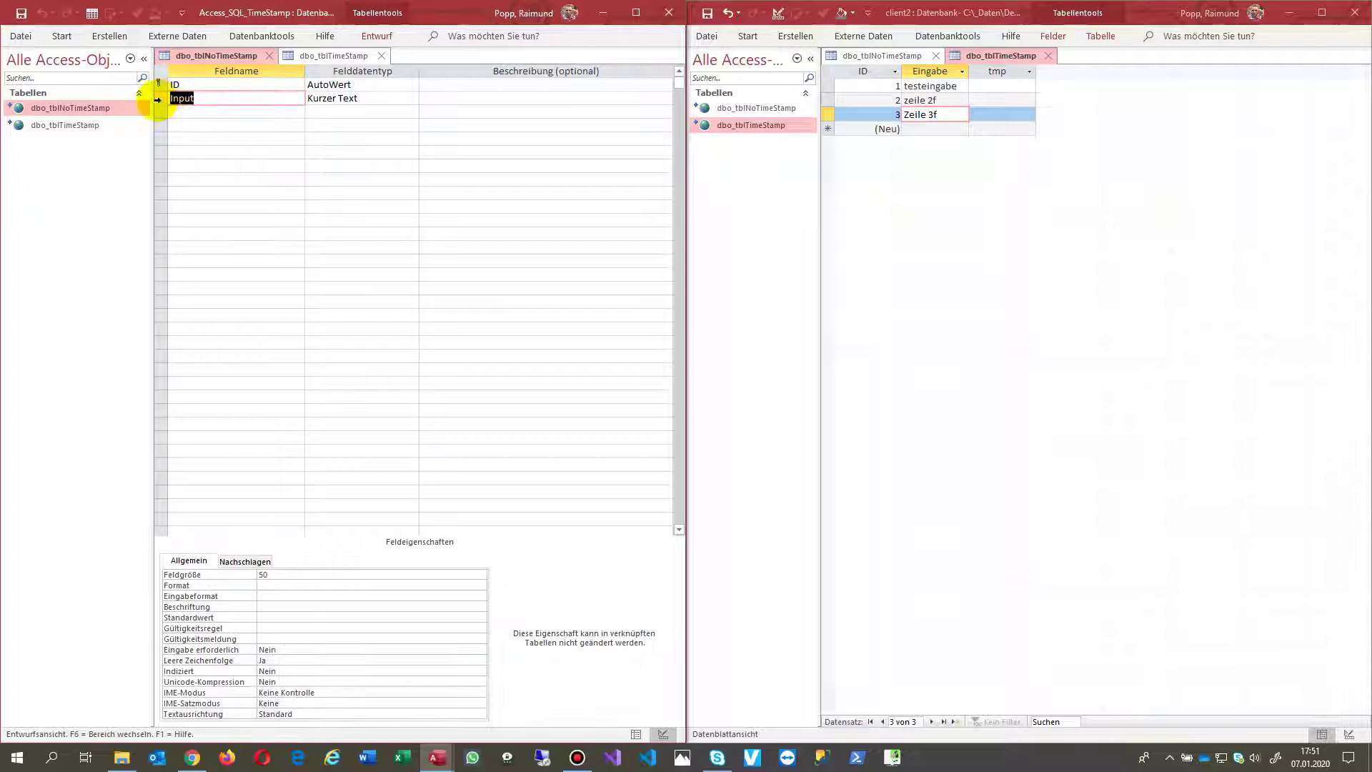
In the second client, close both open datasheets and open dbo_tblNoTimeStamp's records.
click(1047, 57)
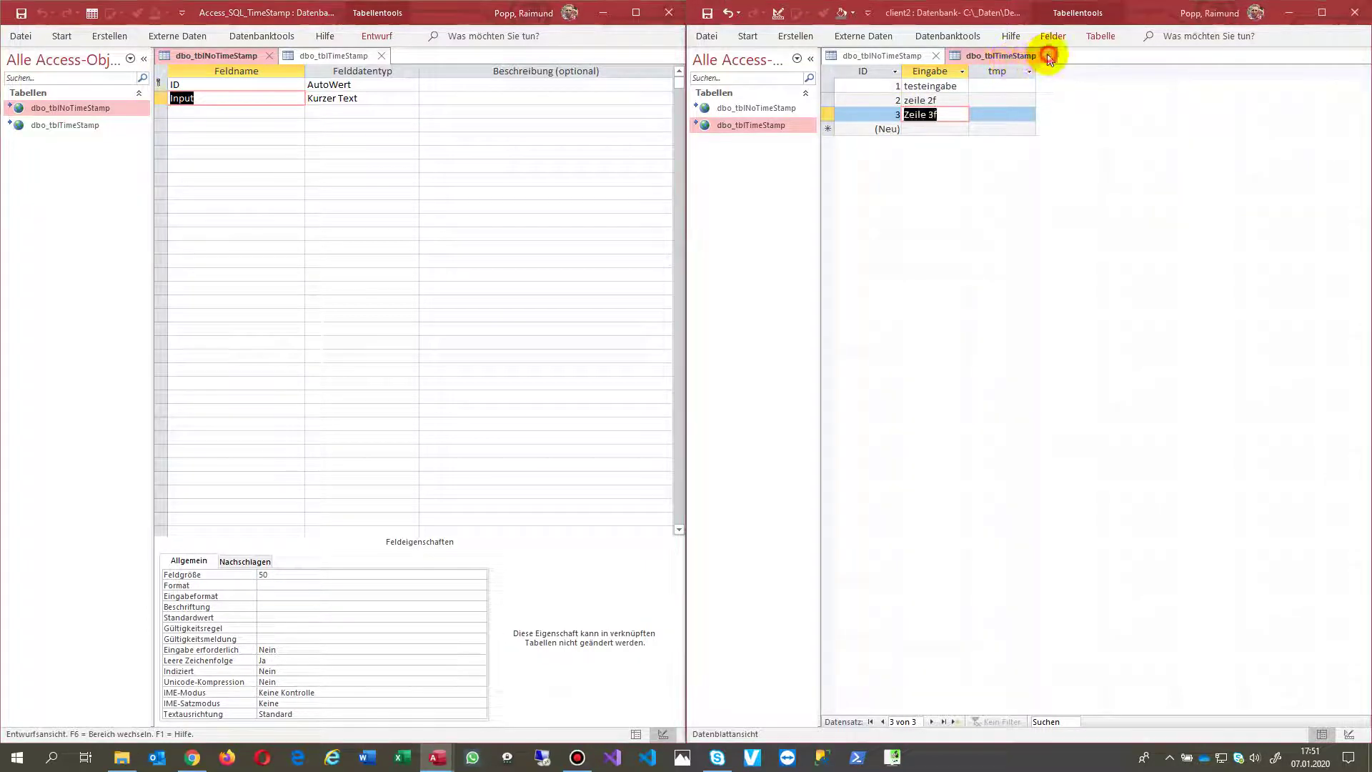
click(1047, 57)
click(940, 60)
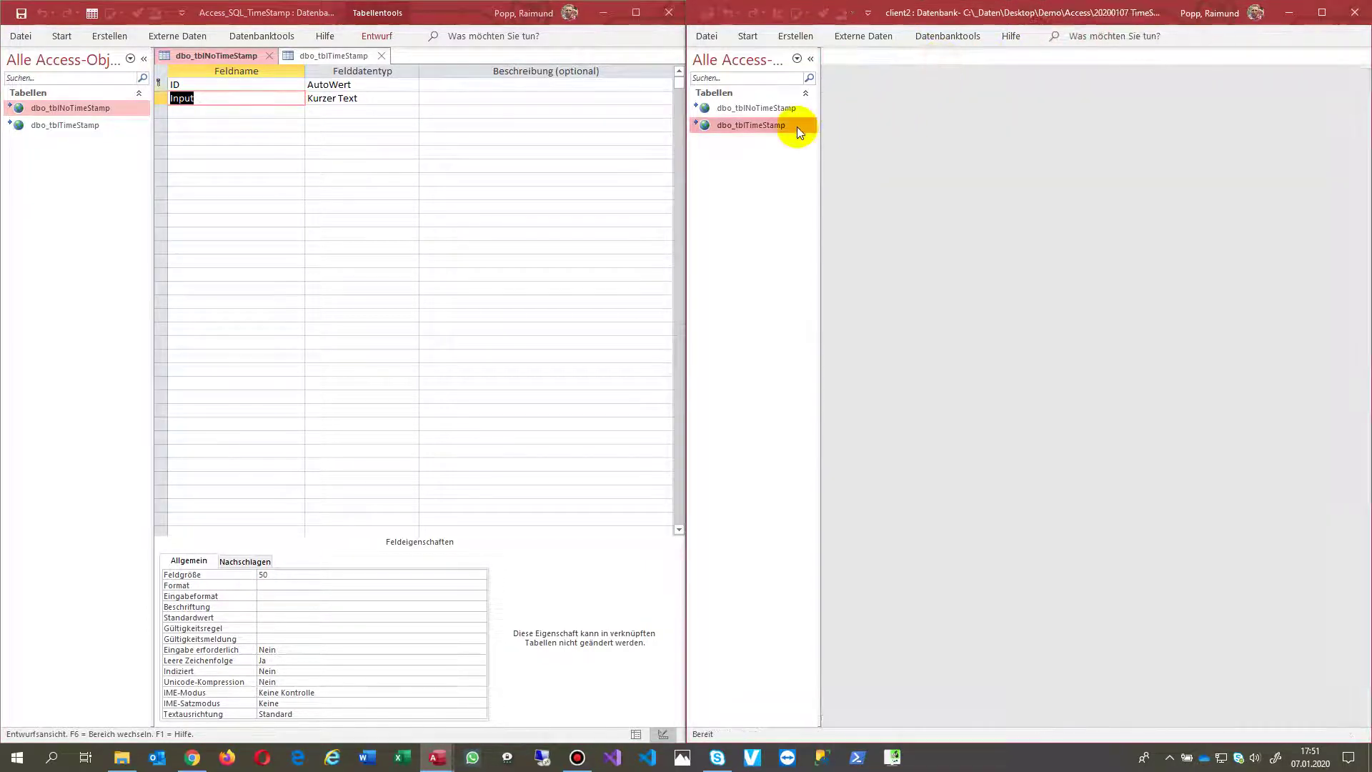
mouse_move(703, 125)
click(756, 109)
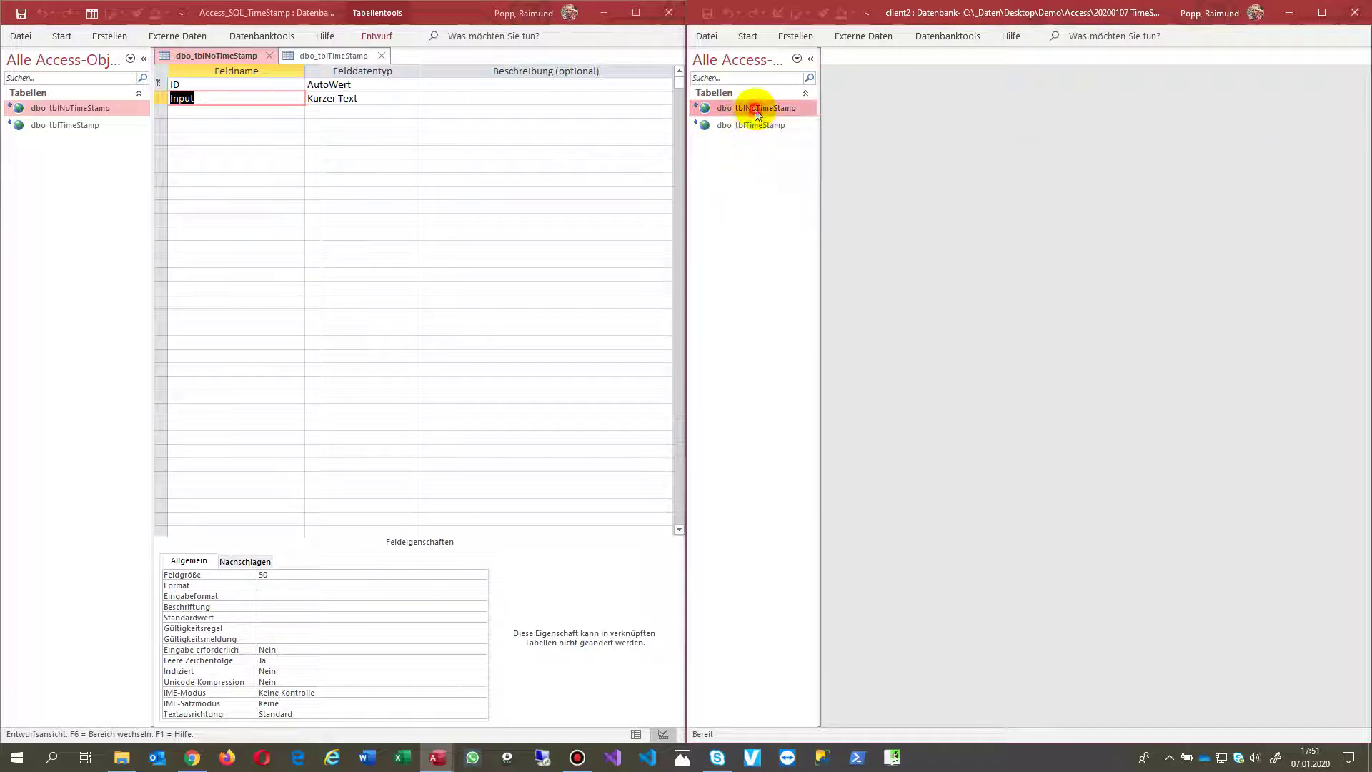
double_click(767, 108)
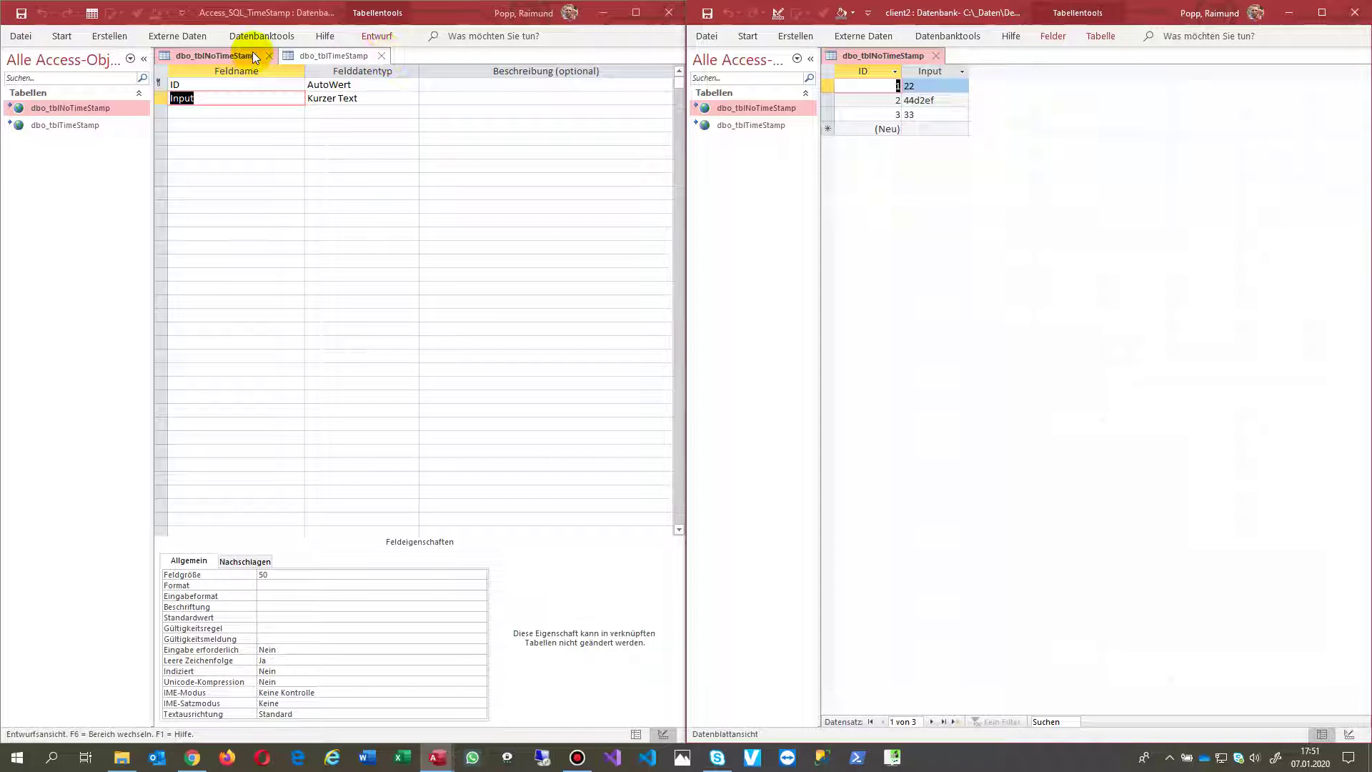
Close the dbo_tblTimeStamp design, show dbo_tblNoTimeStamp's records, and append 'v' to row 3's Input.
click(382, 55)
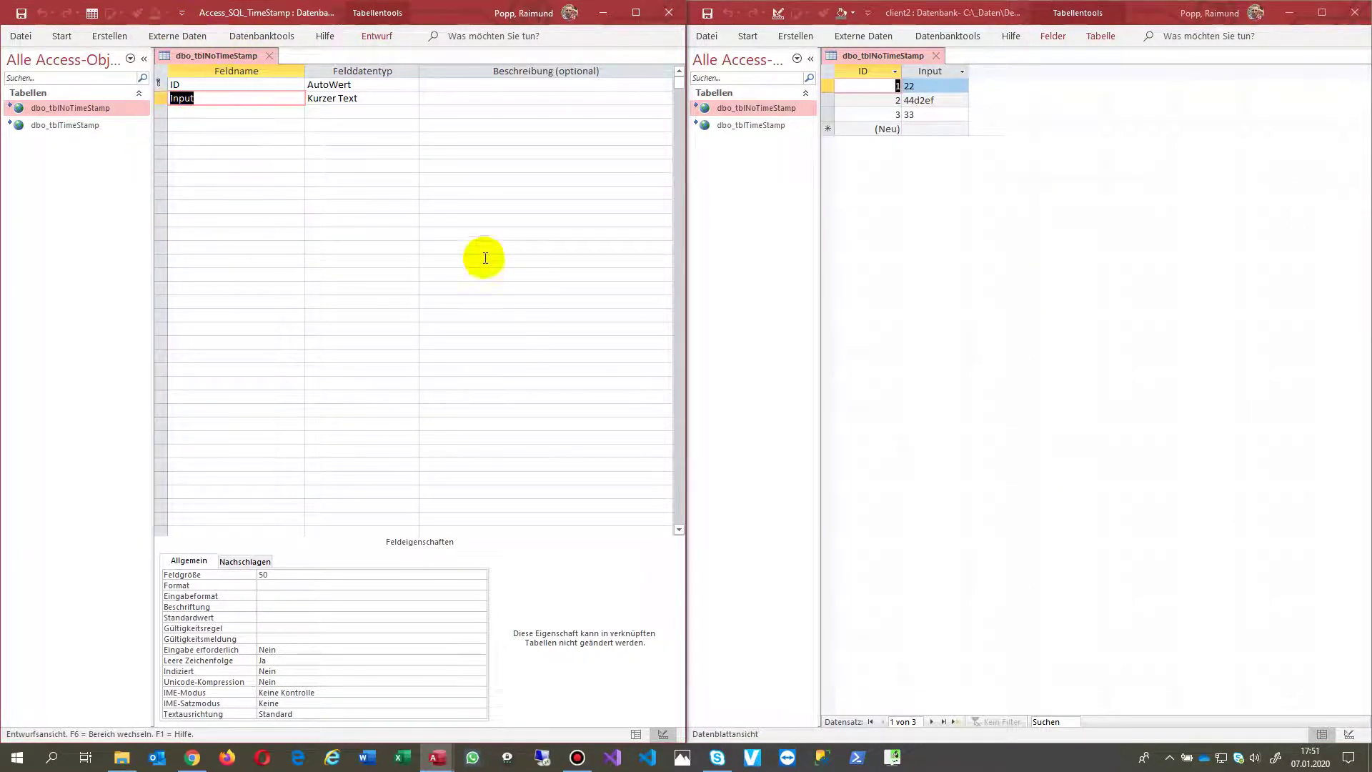
click(92, 12)
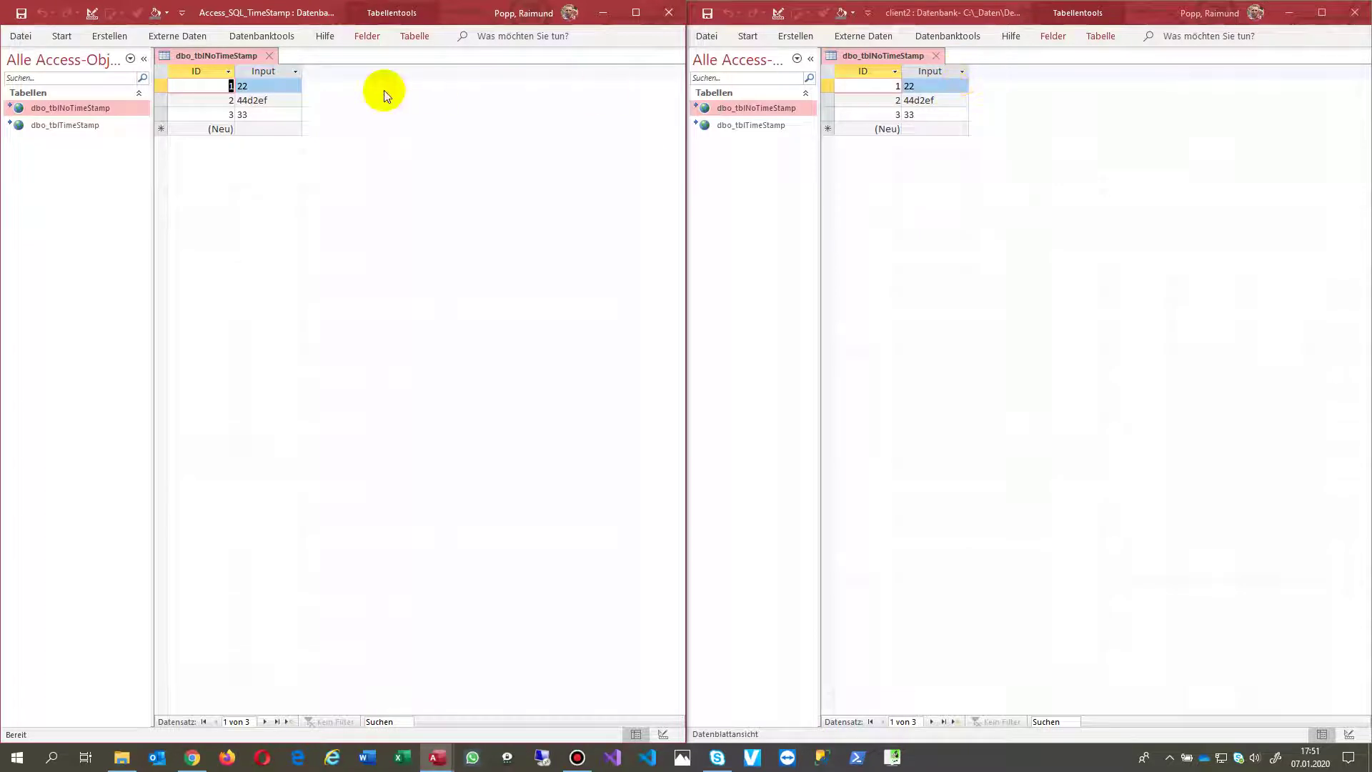
click(268, 115)
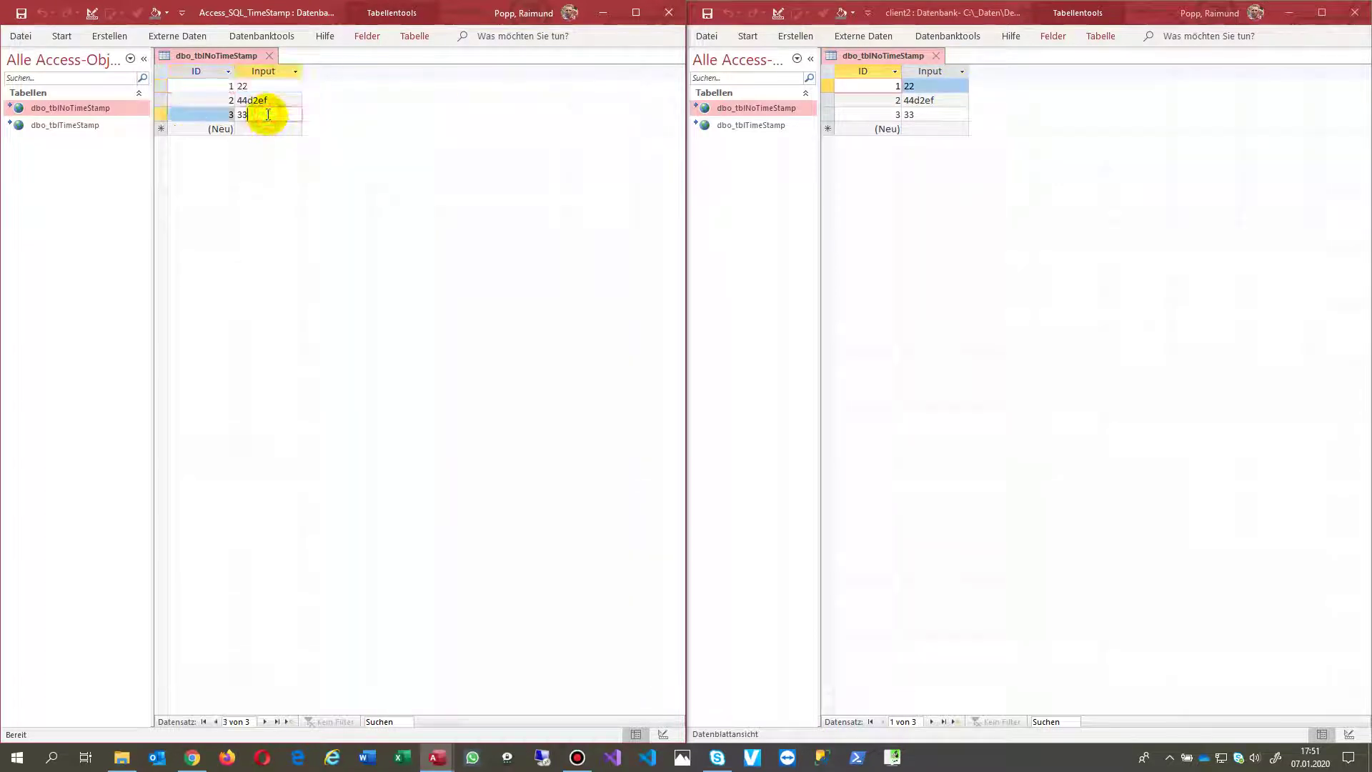
text(v)
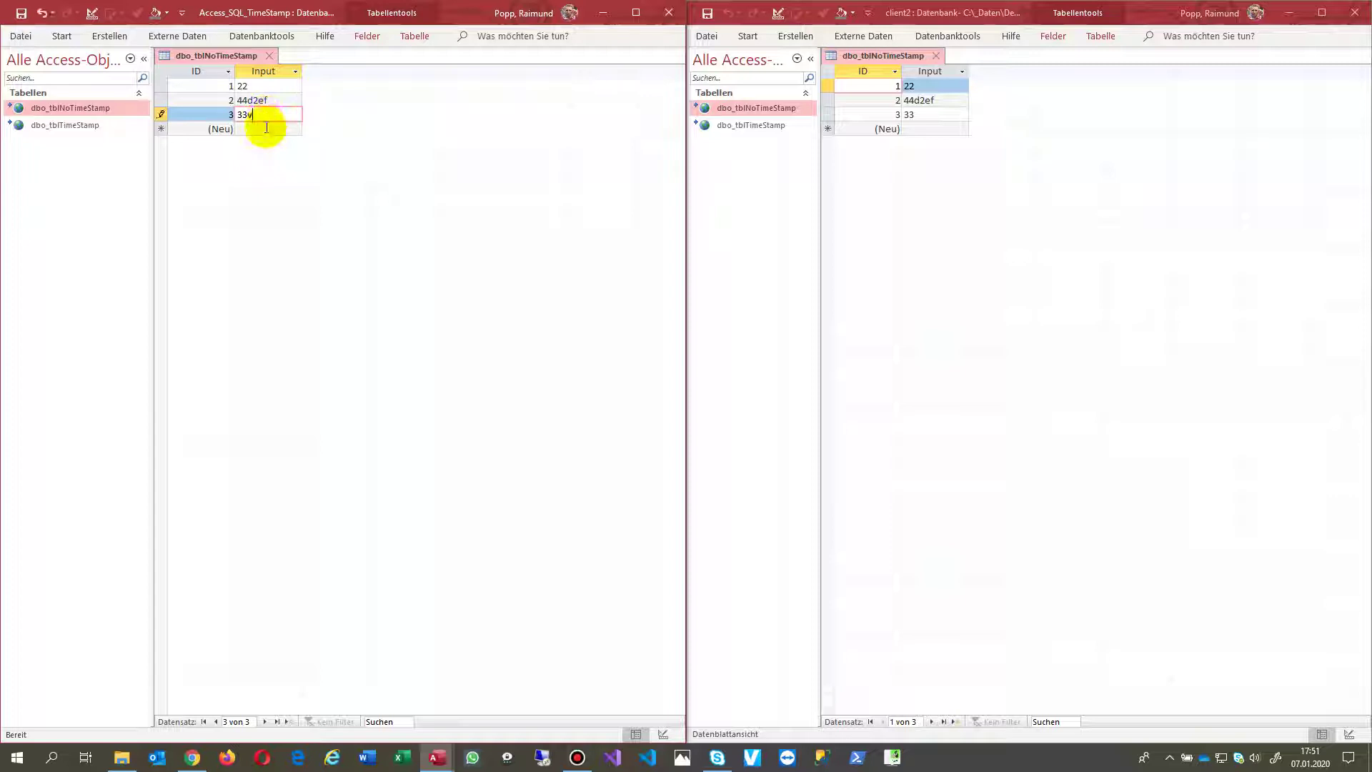
Append 'g' to row 3's Input in the second client and save, then save the first client's edit.
click(940, 115)
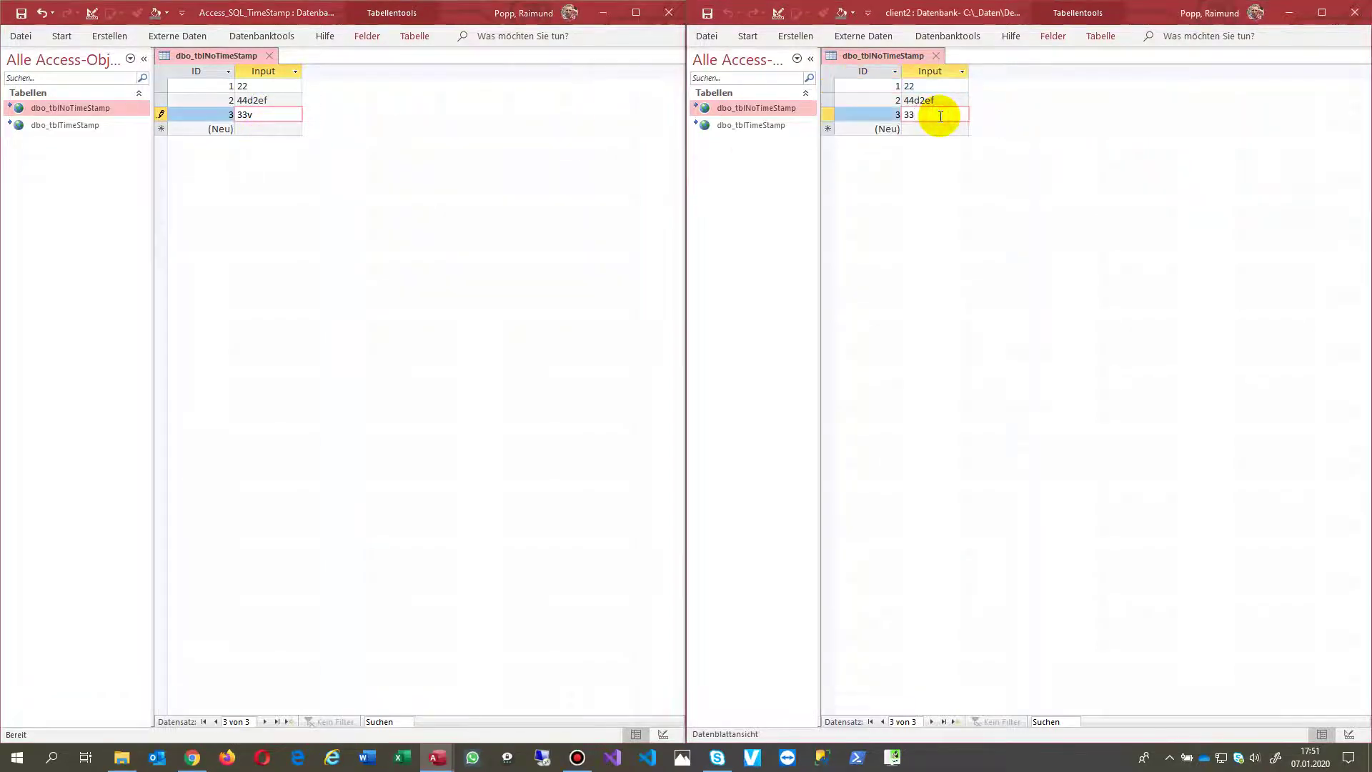
text(g)
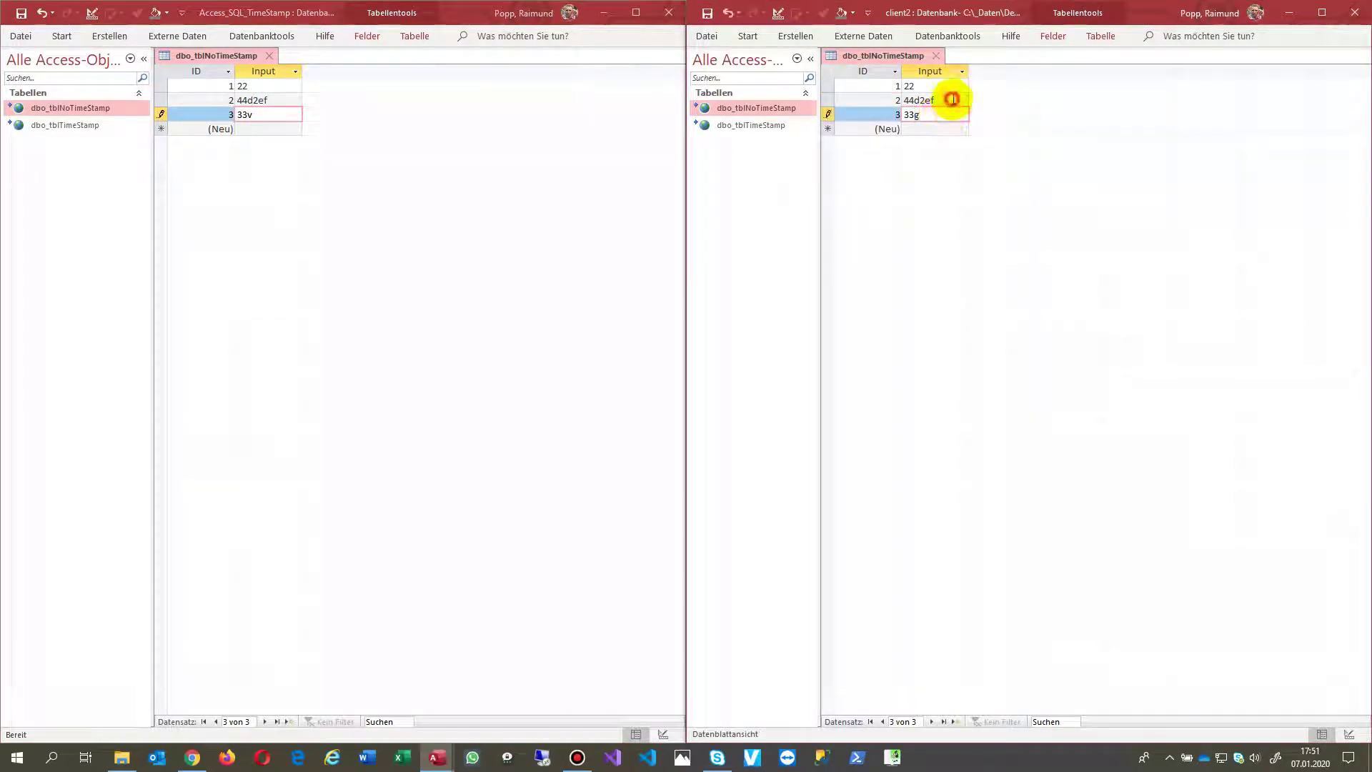
click(948, 101)
click(282, 100)
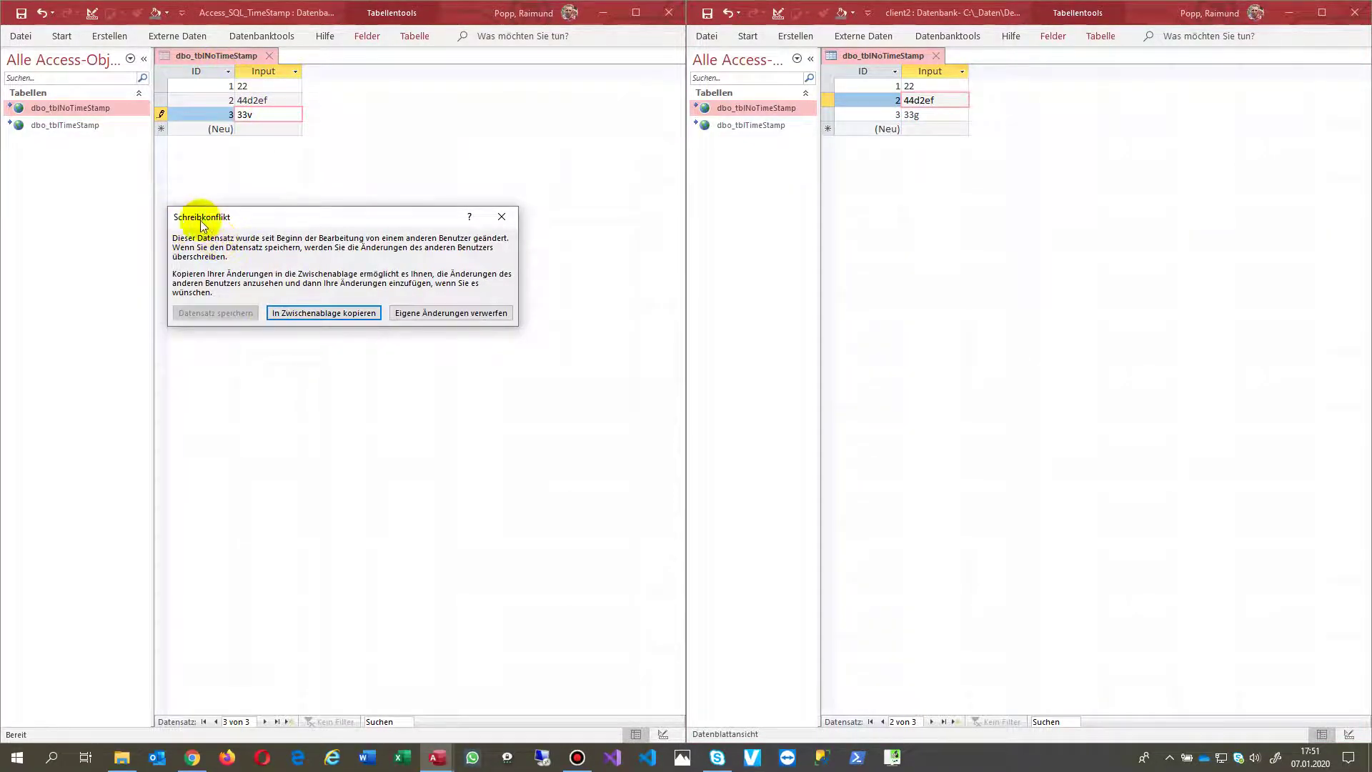
Move aside and dismiss the write-conflict dialog, then close the table in both clients.
drag(217, 220, 364, 95)
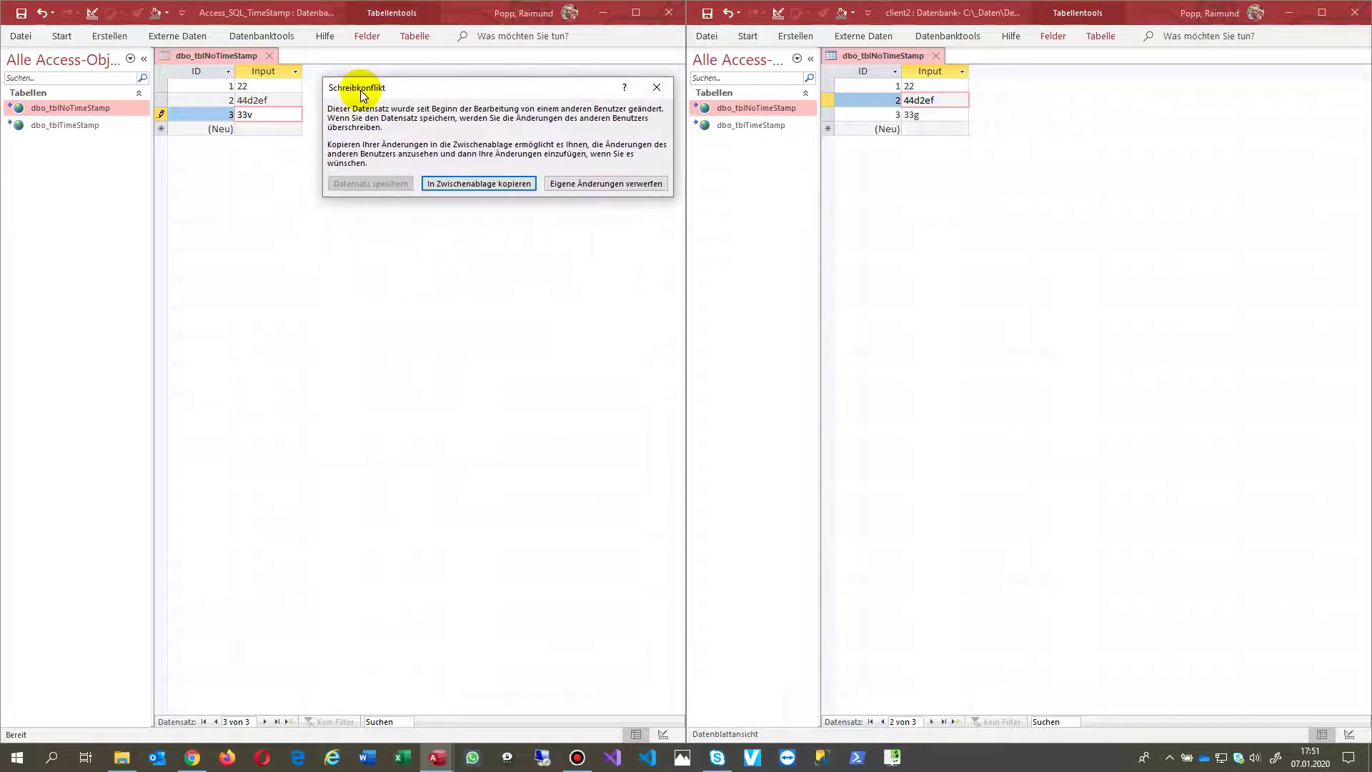
click(657, 87)
click(270, 56)
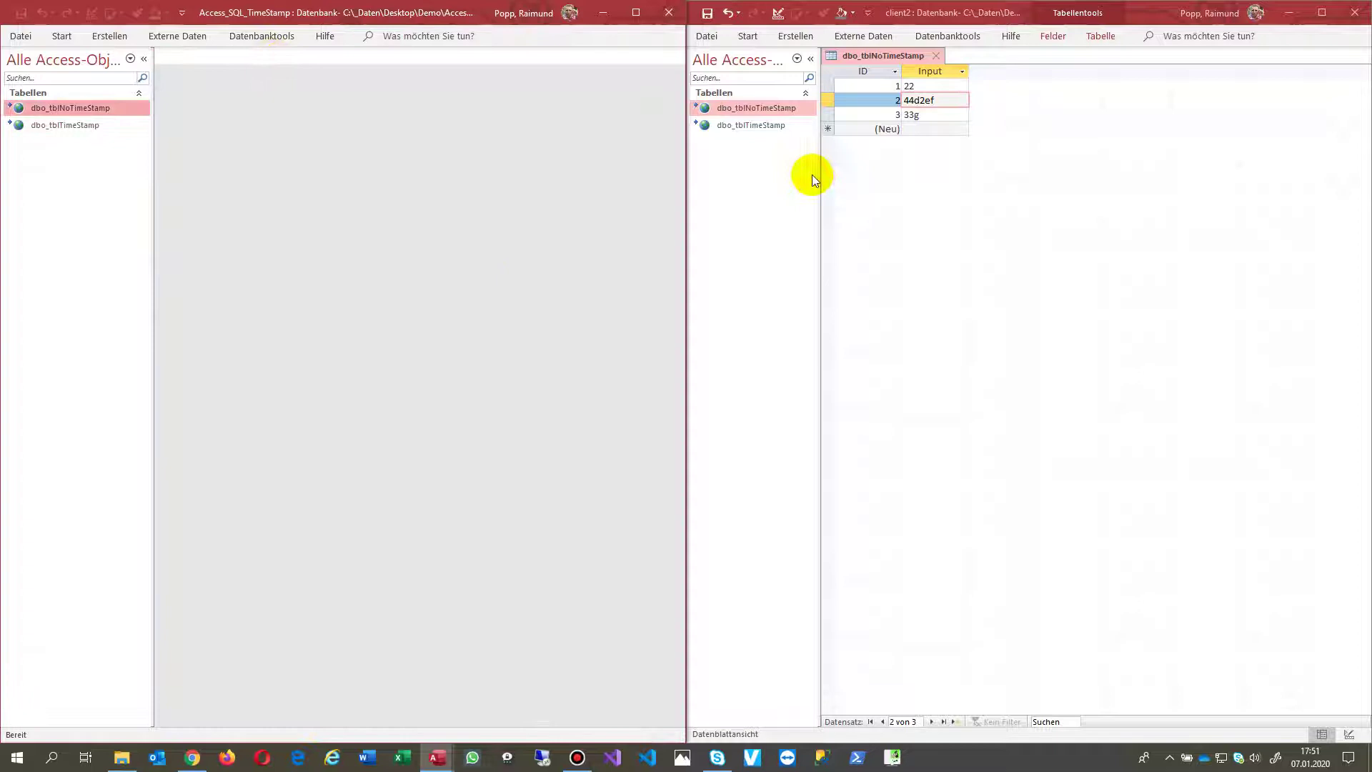
click(935, 57)
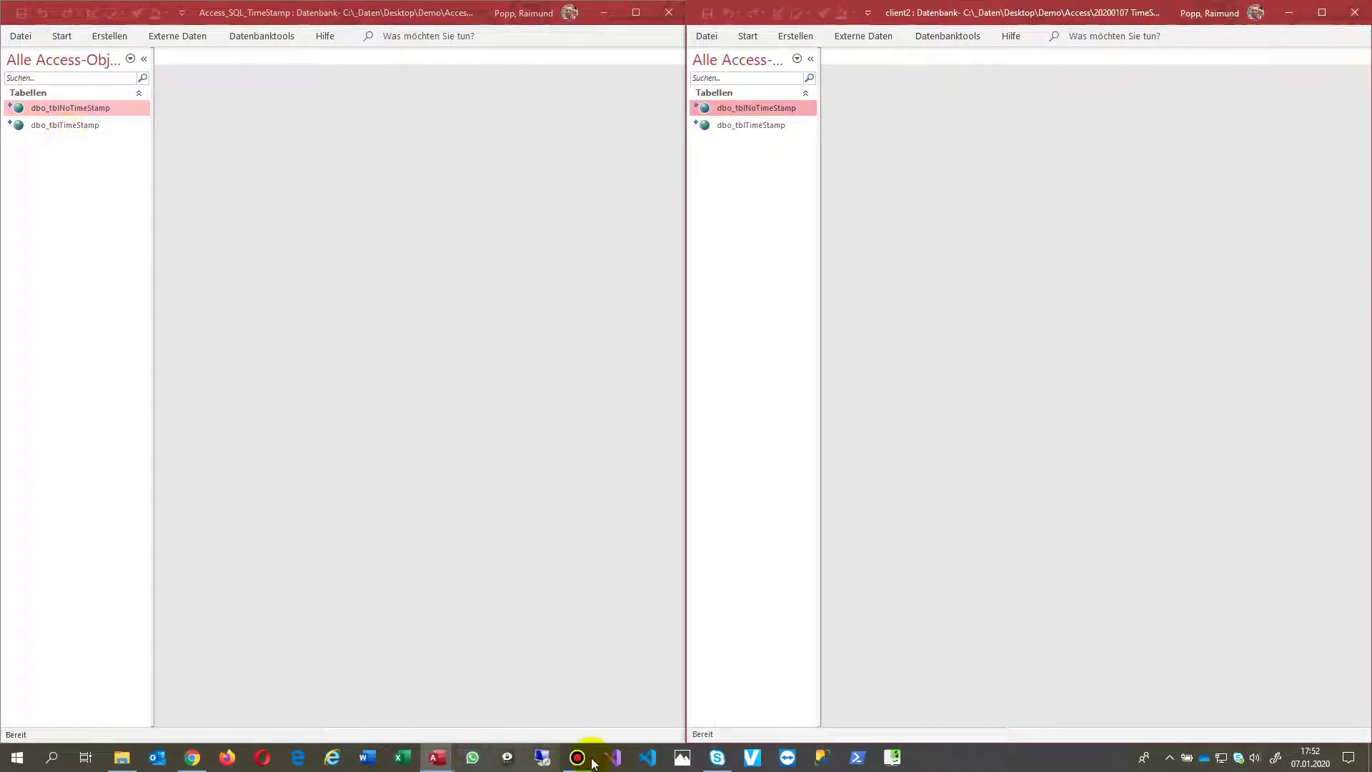
Launch SSMS, connect to sqlexpress, and open the Test database's dbo.tblTimeStamp in the table designer.
click(829, 763)
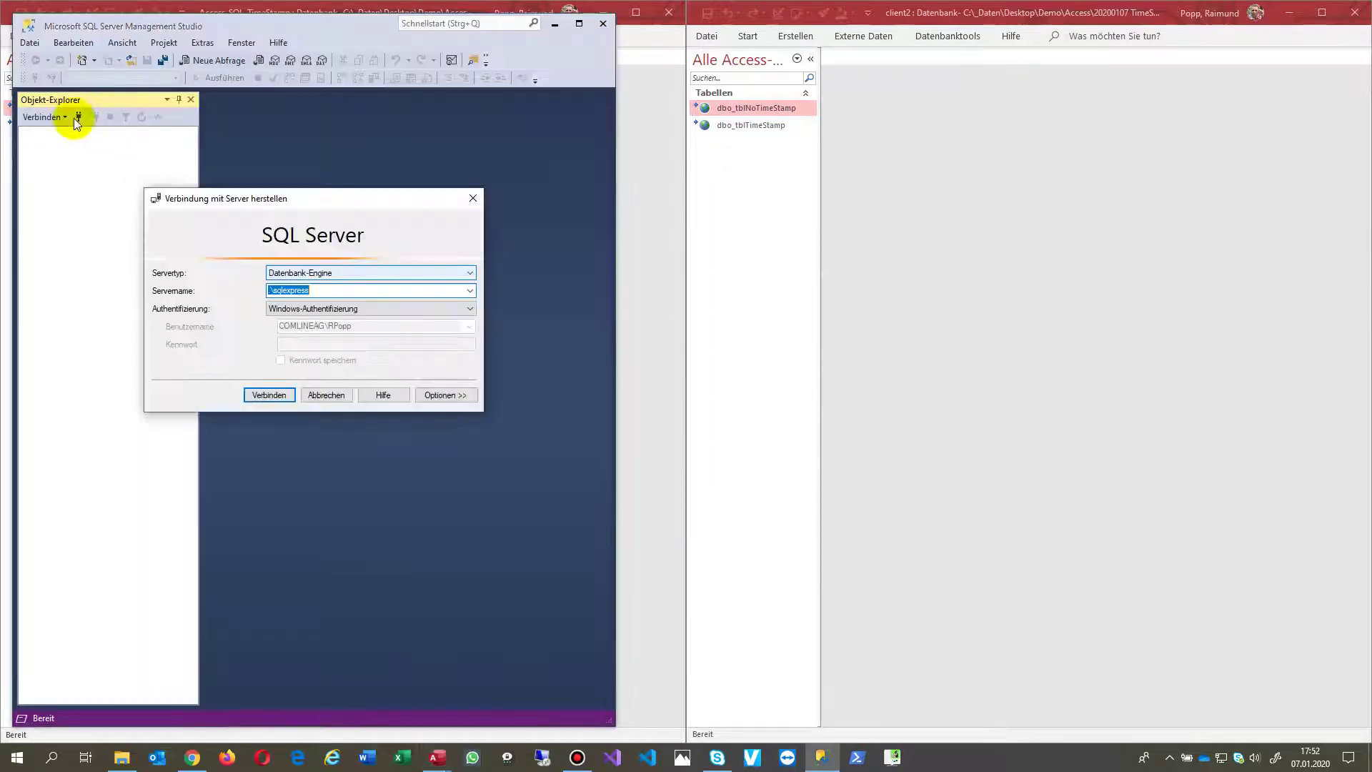
click(268, 395)
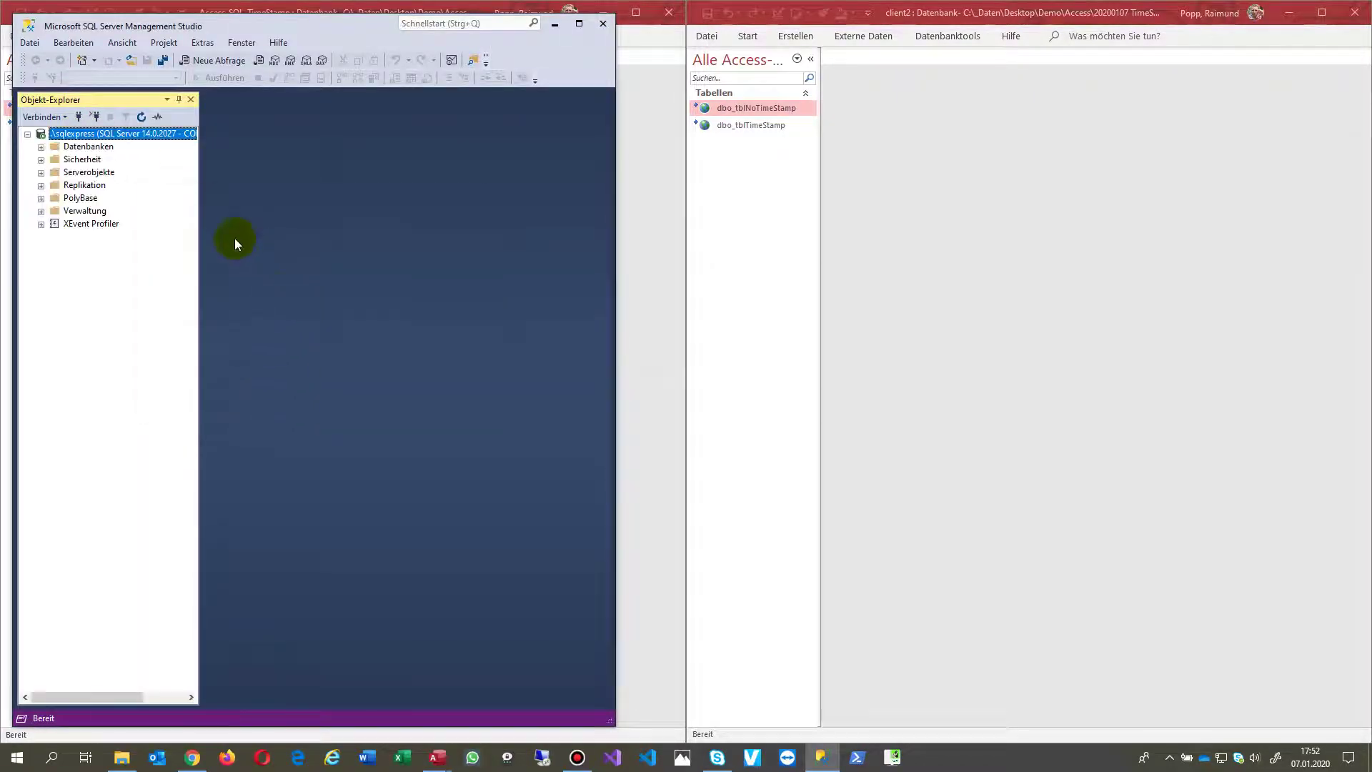
click(42, 147)
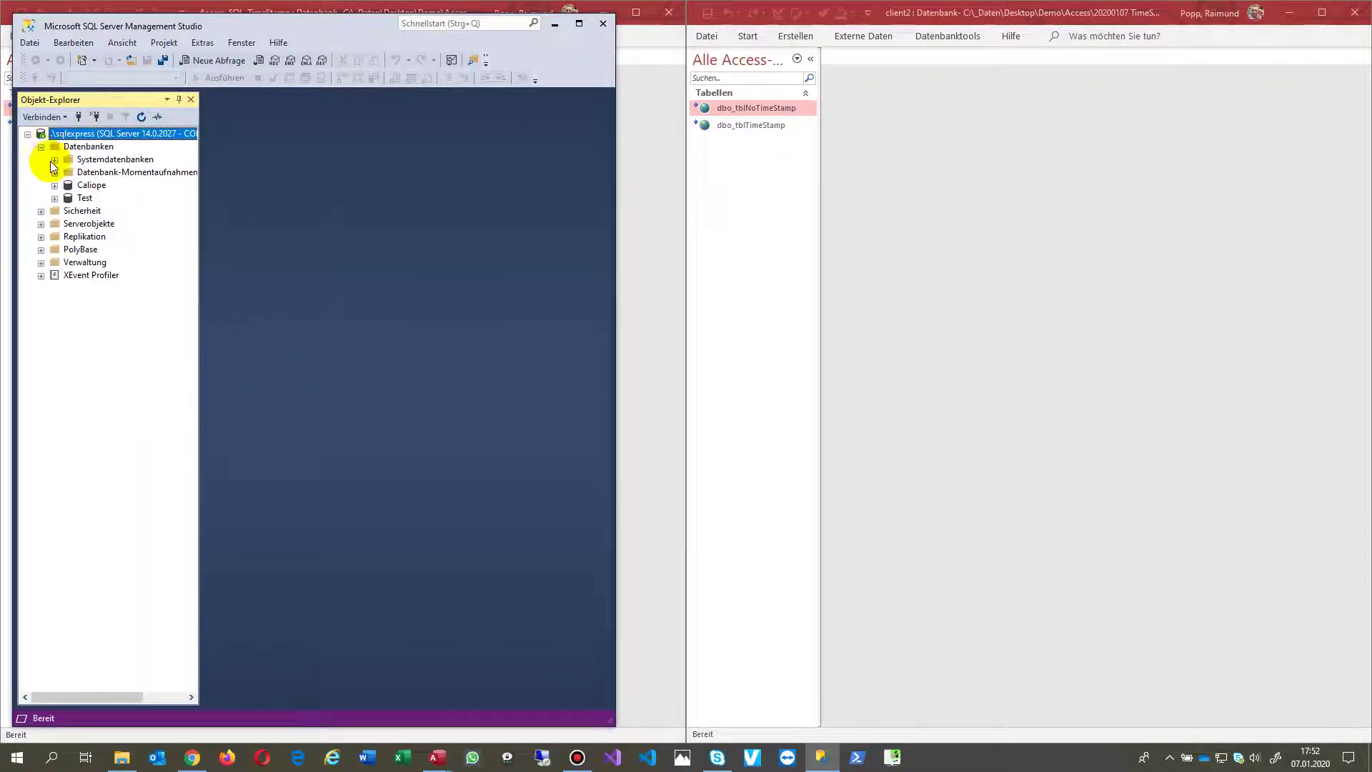
click(55, 199)
click(66, 225)
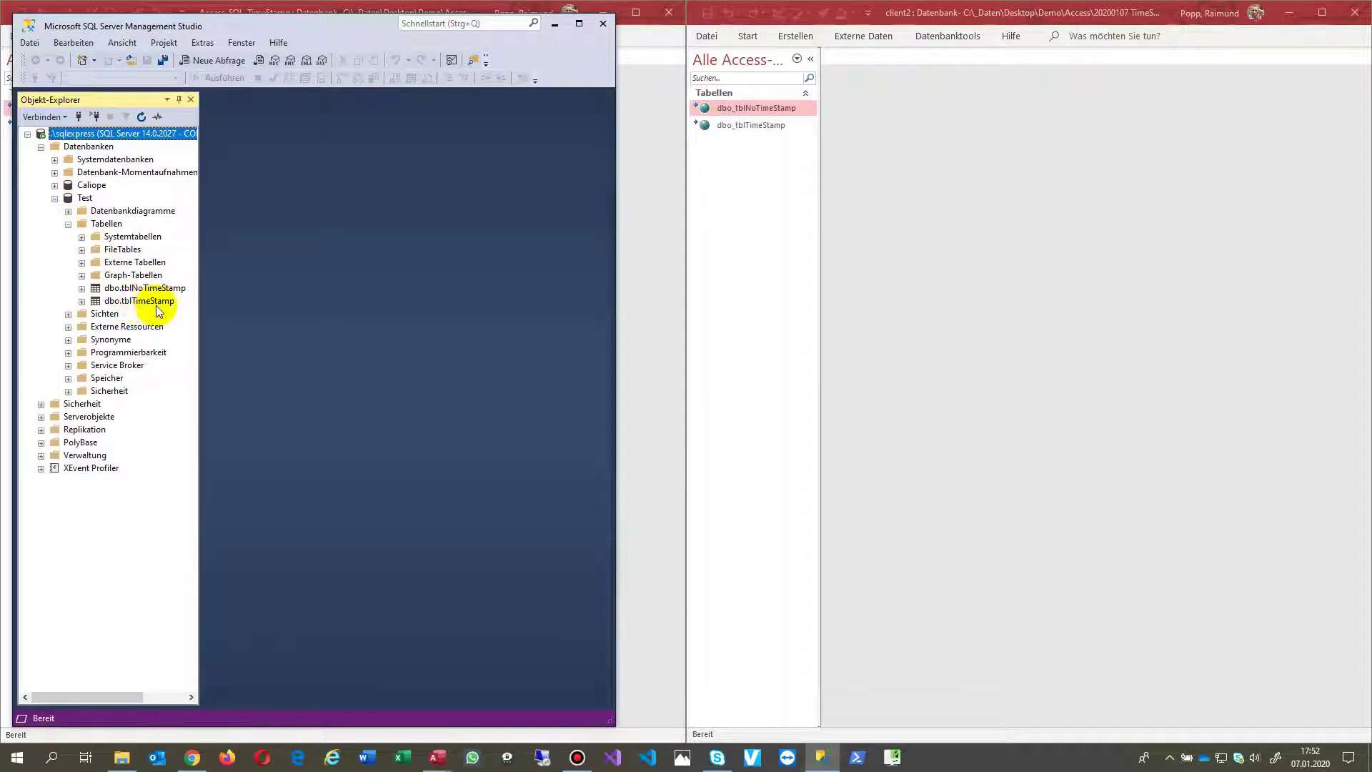
click(155, 300)
right_click(156, 301)
click(206, 327)
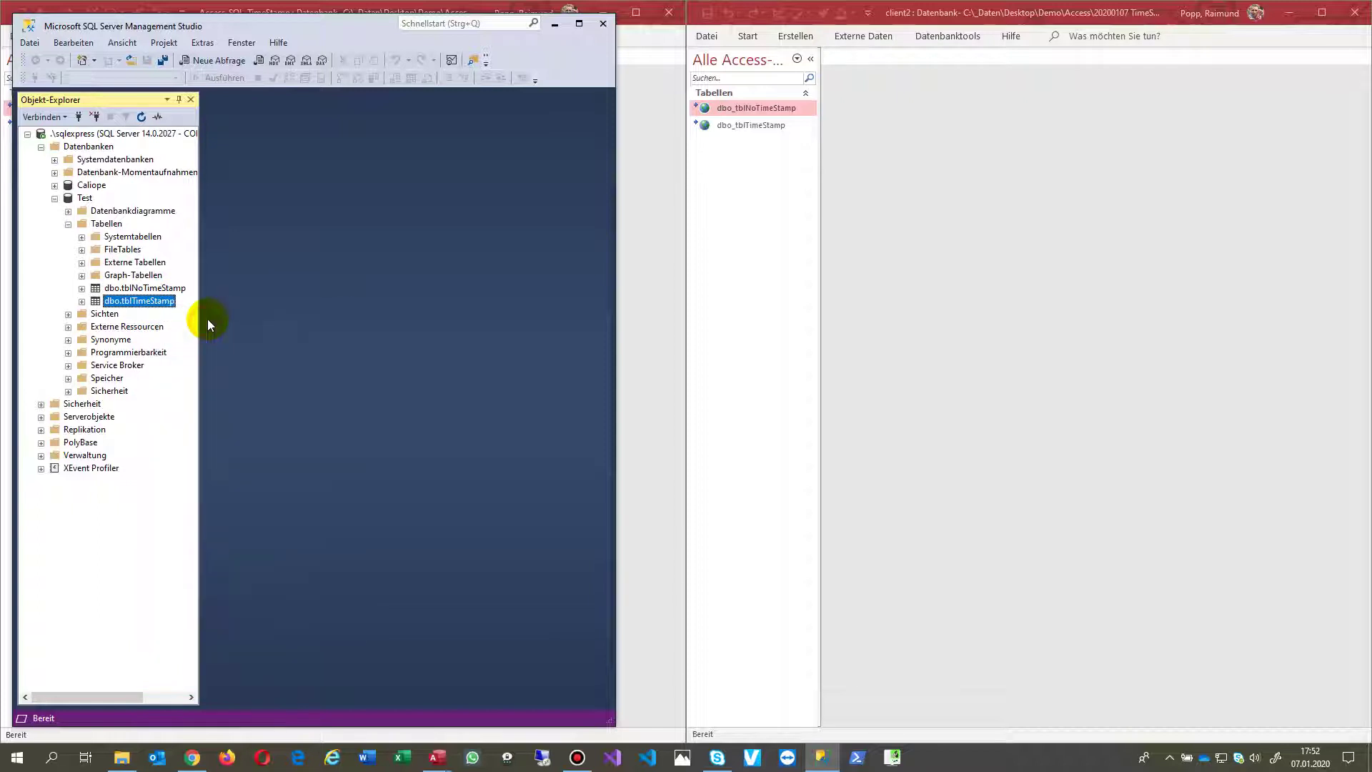
Add a trial timestamp column named xxx, then close the designer choosing Nein to discard it.
click(244, 175)
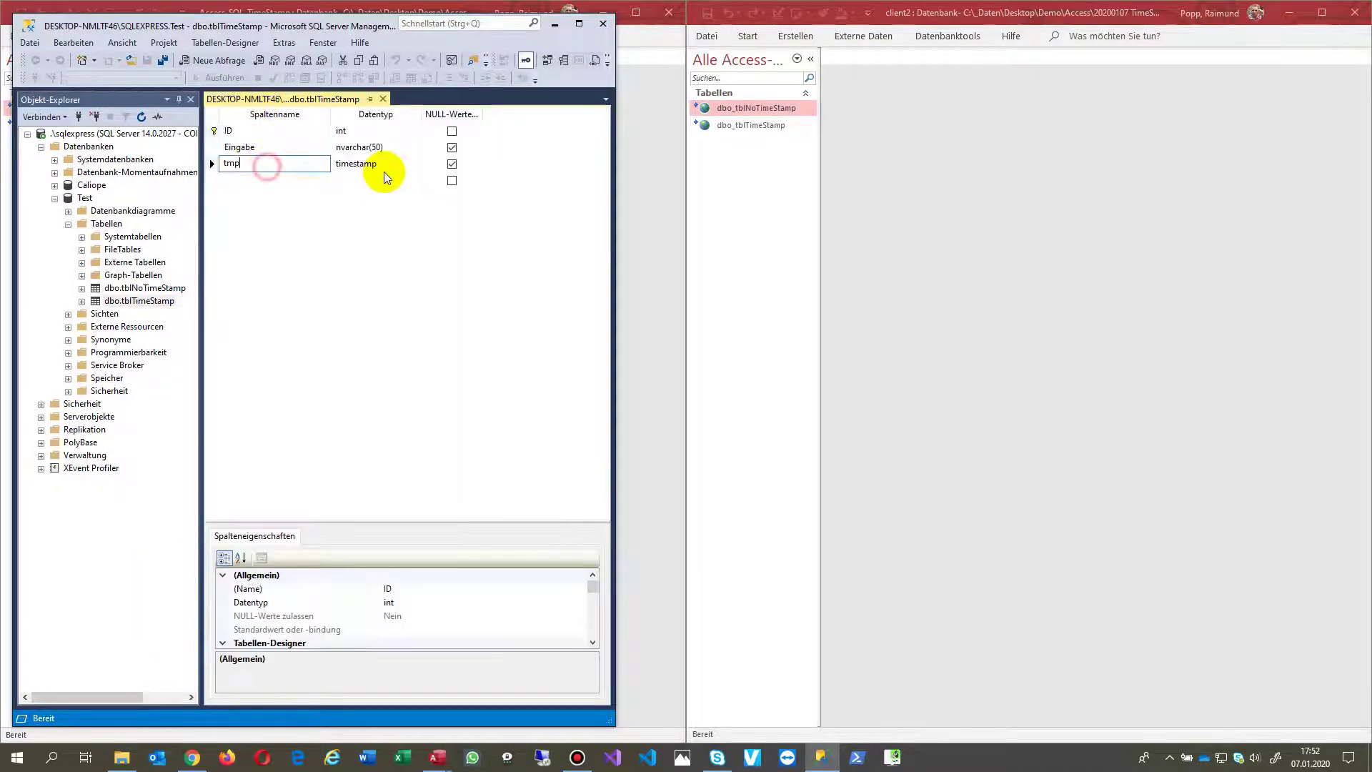
click(409, 182)
click(414, 181)
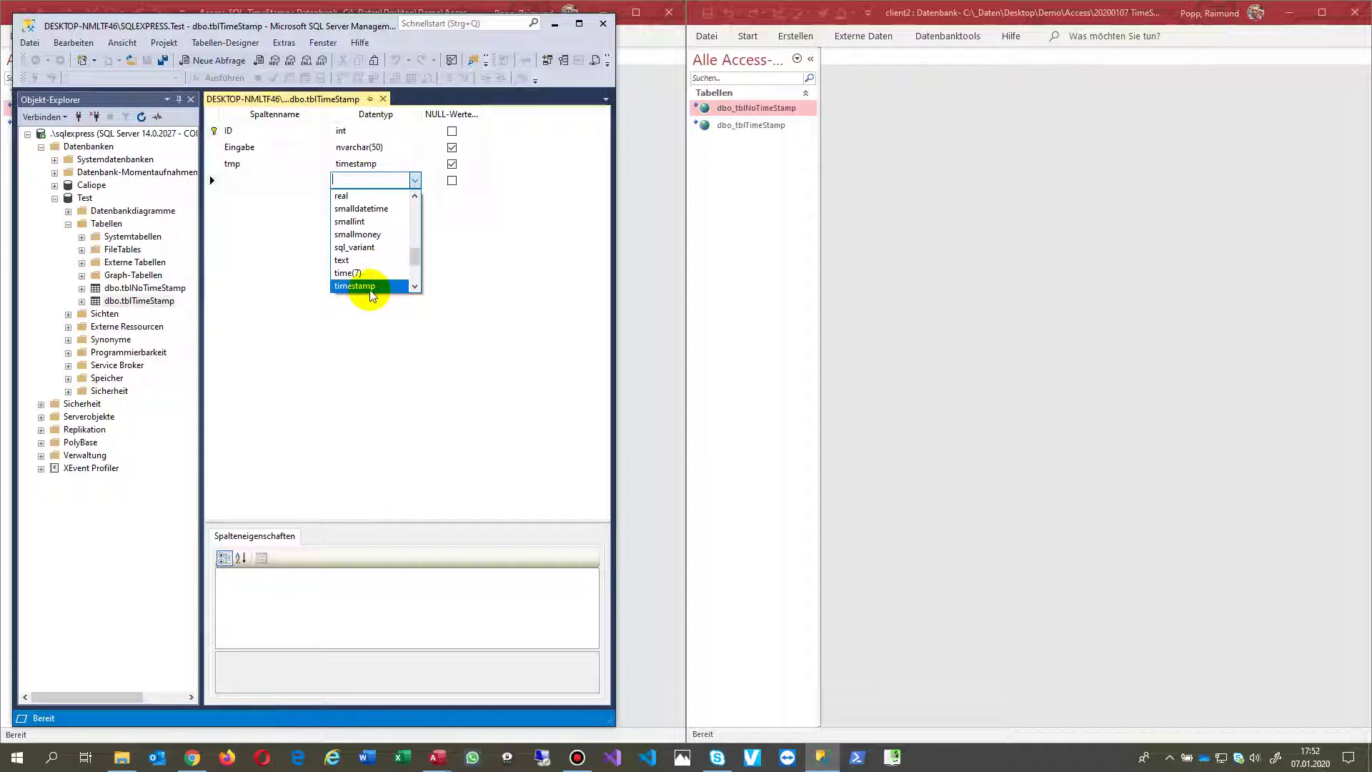
click(370, 287)
click(275, 186)
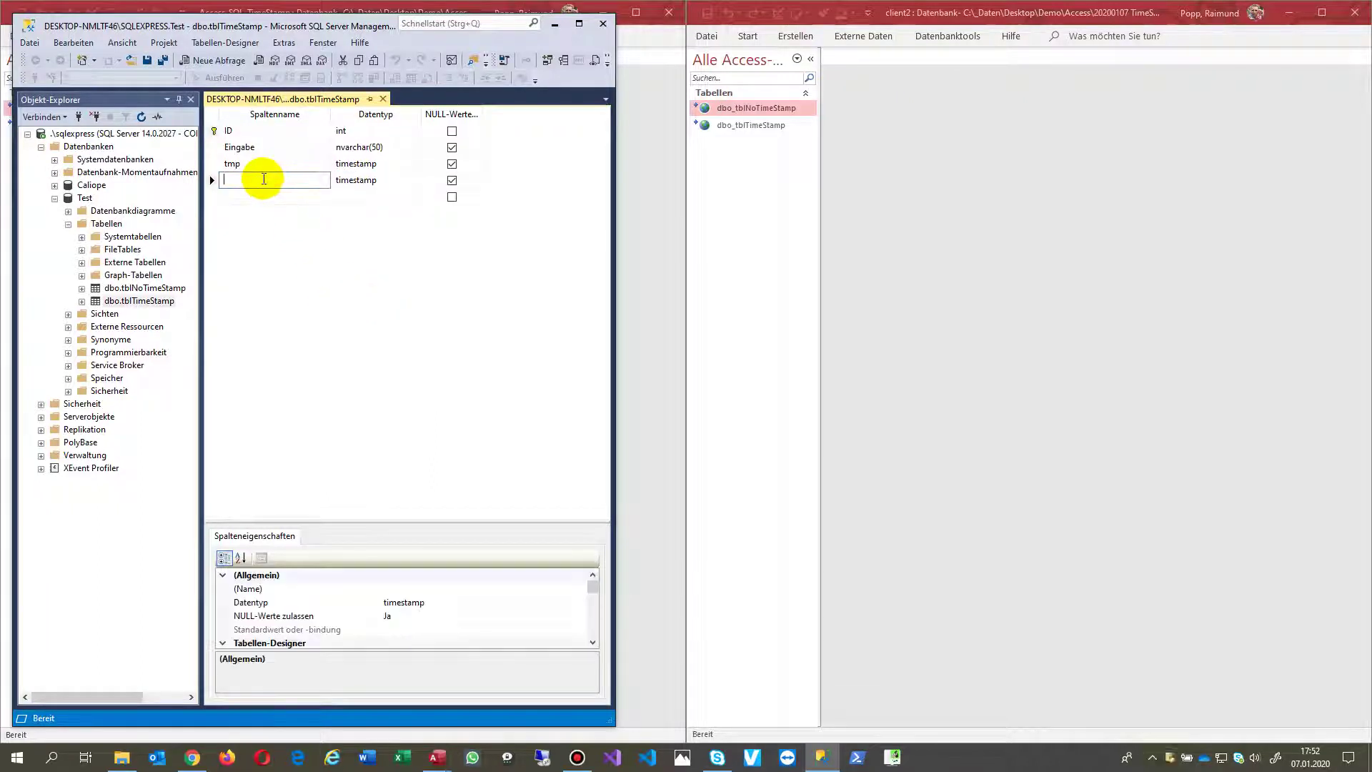
text(xxx)
click(260, 203)
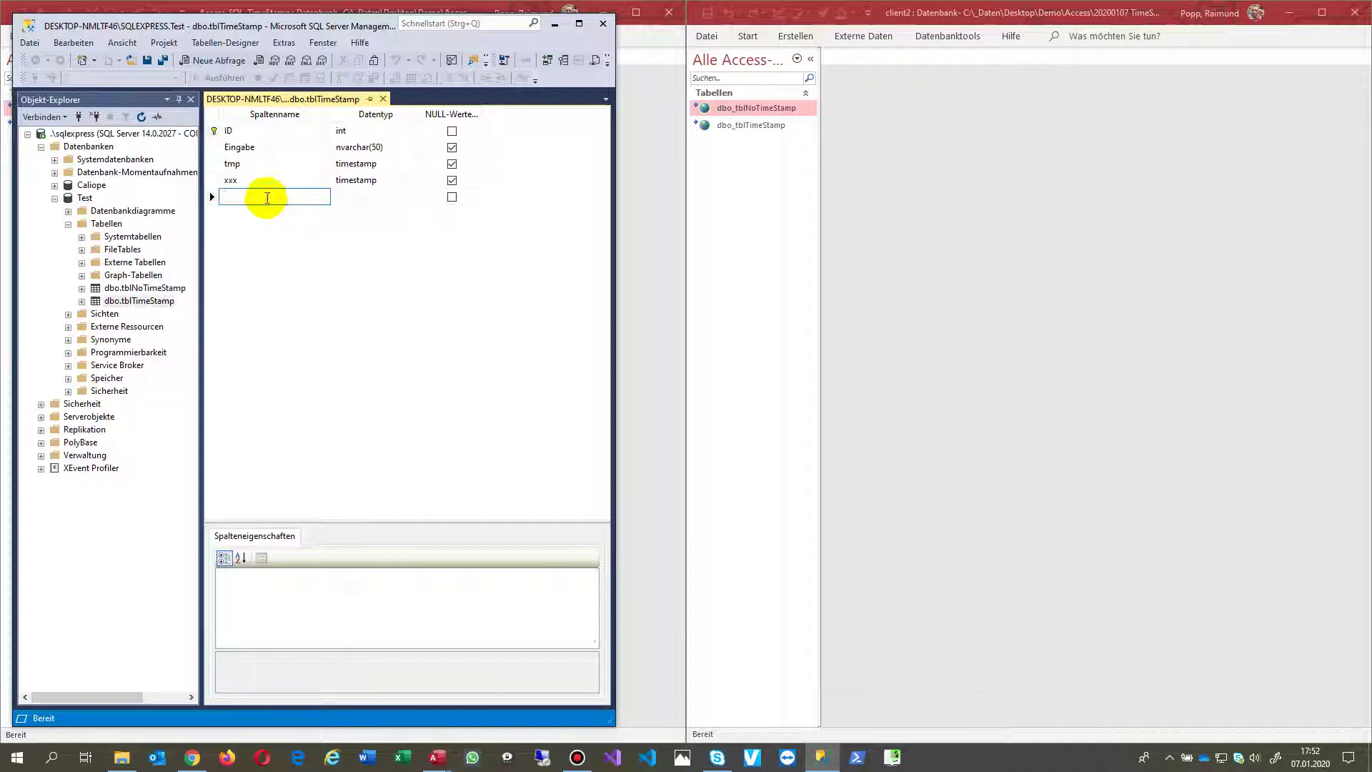
click(386, 99)
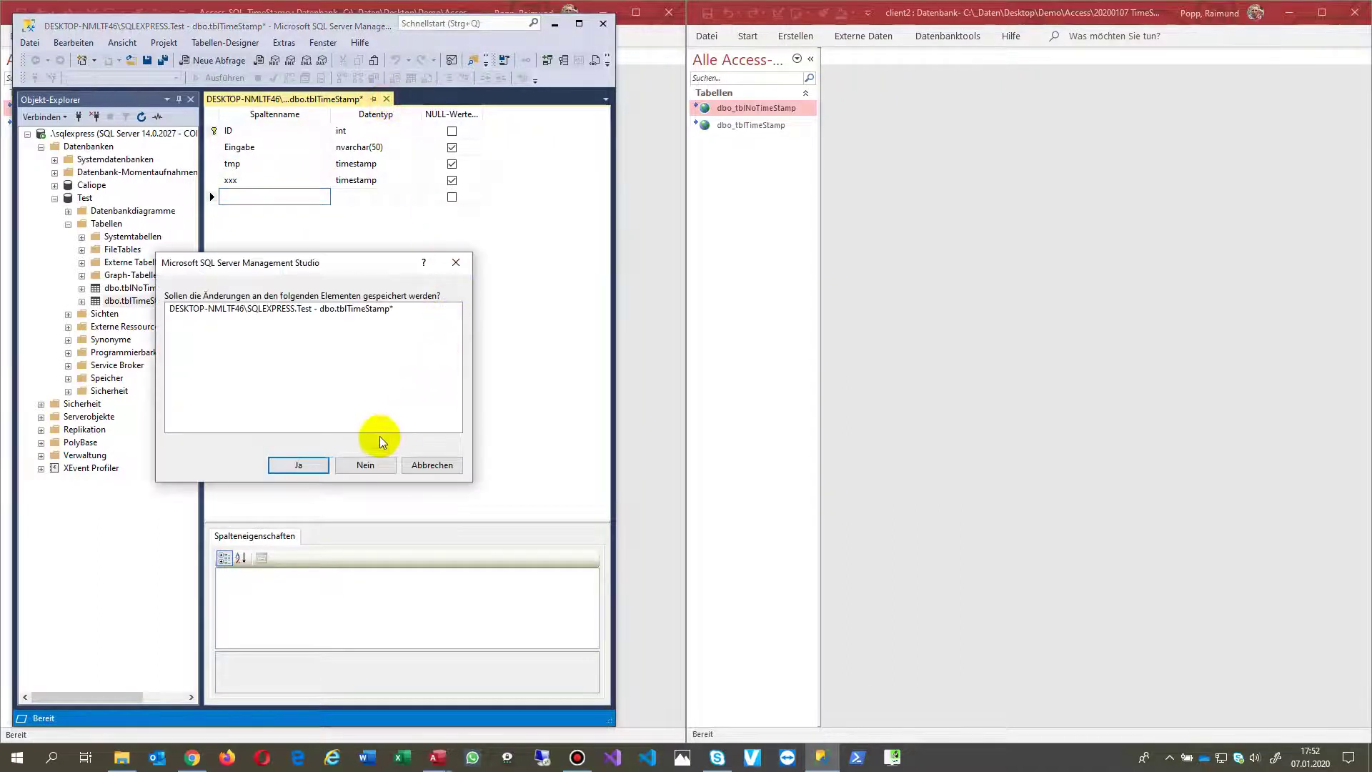
click(365, 465)
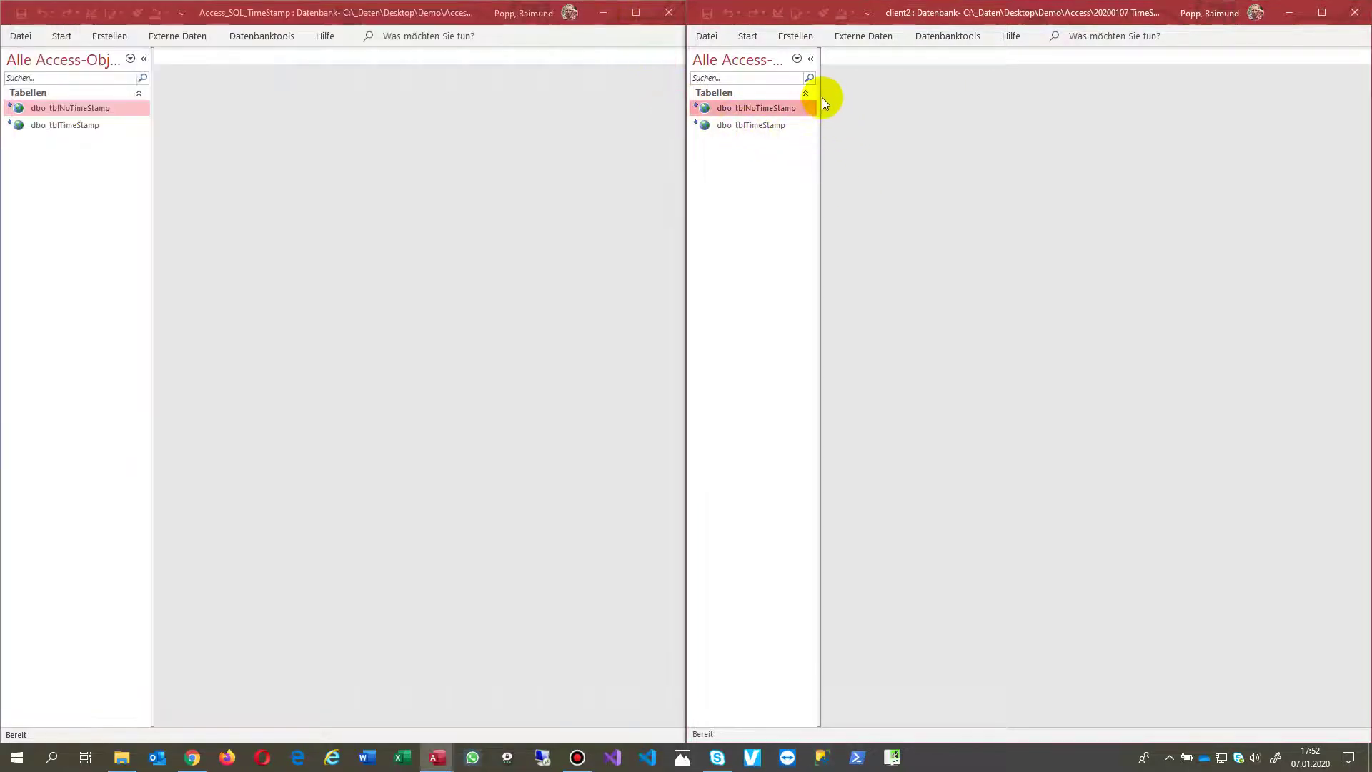
Open linked dbo_tblTimeStamp in design view and confirm its tmp field is Binär.
click(56, 123)
right_click(57, 125)
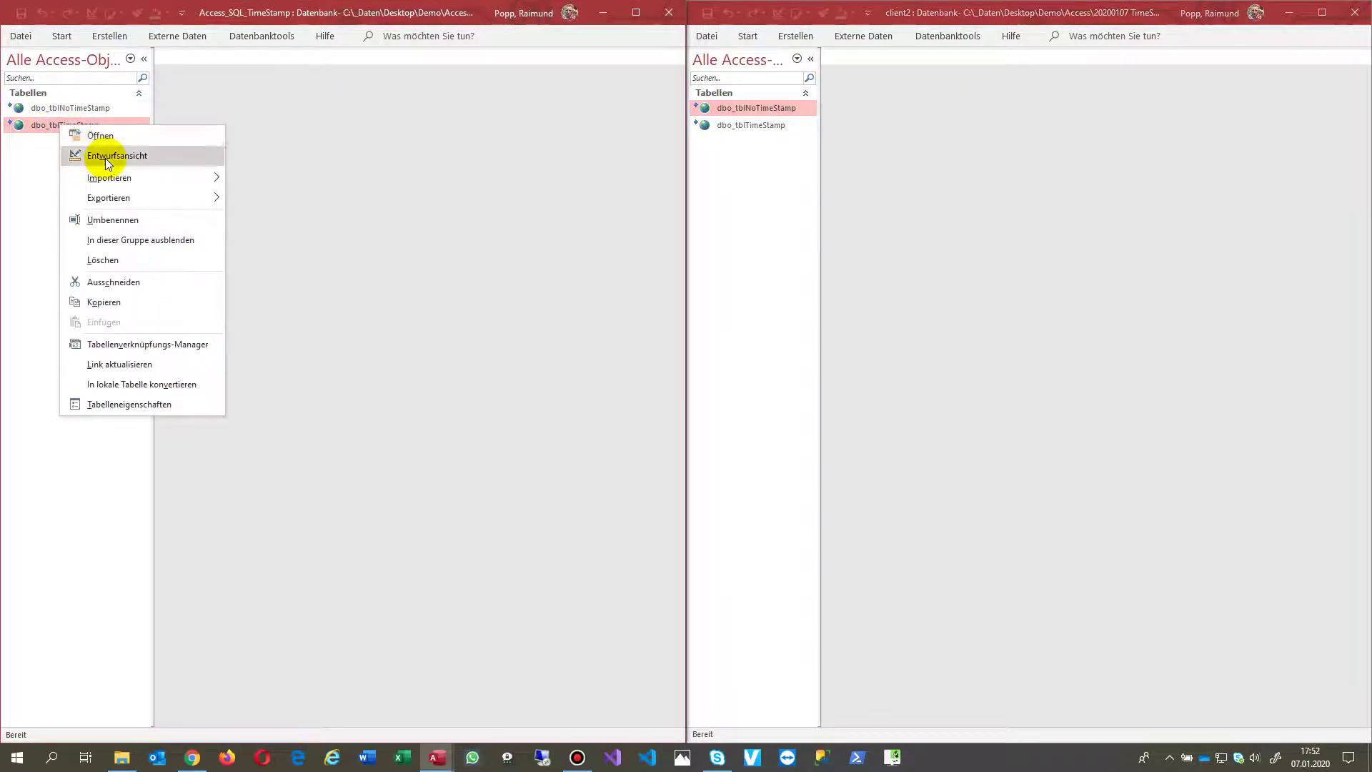
click(105, 158)
click(626, 427)
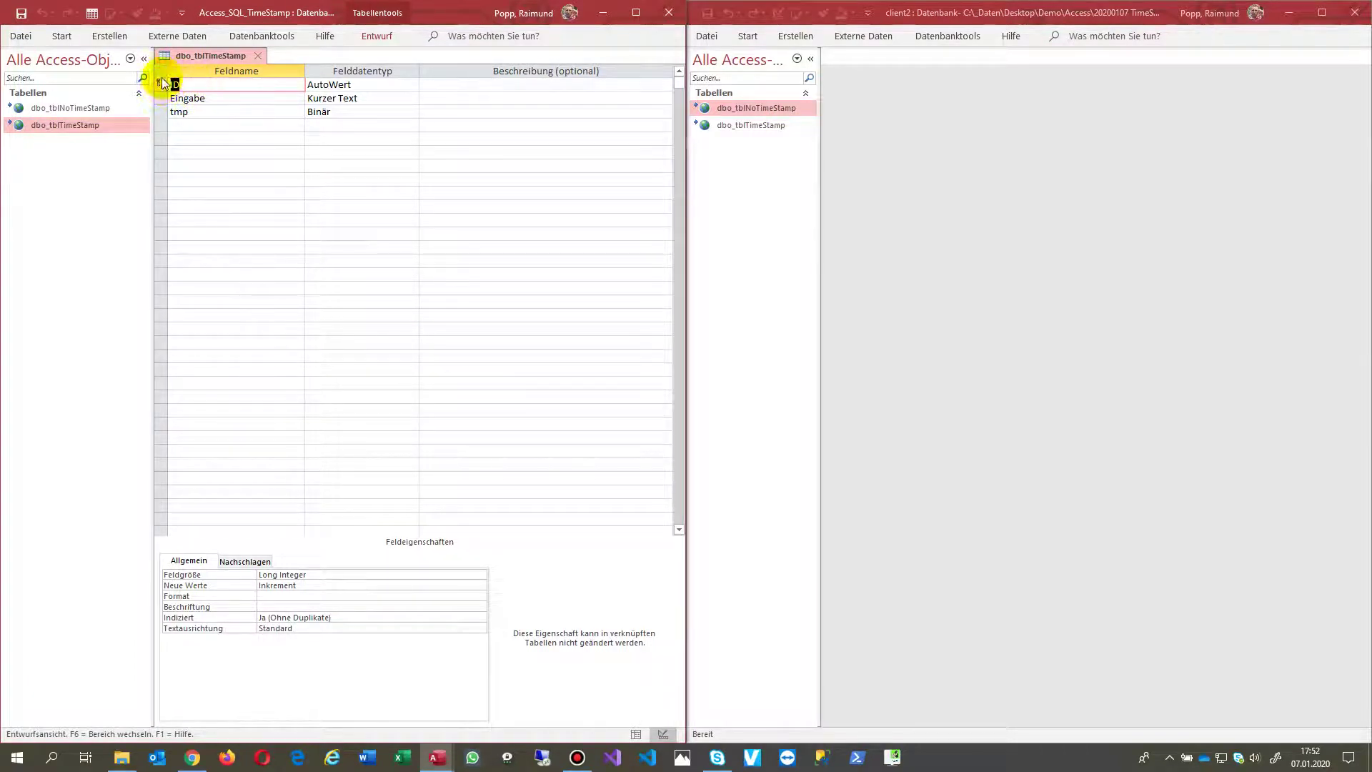
click(192, 111)
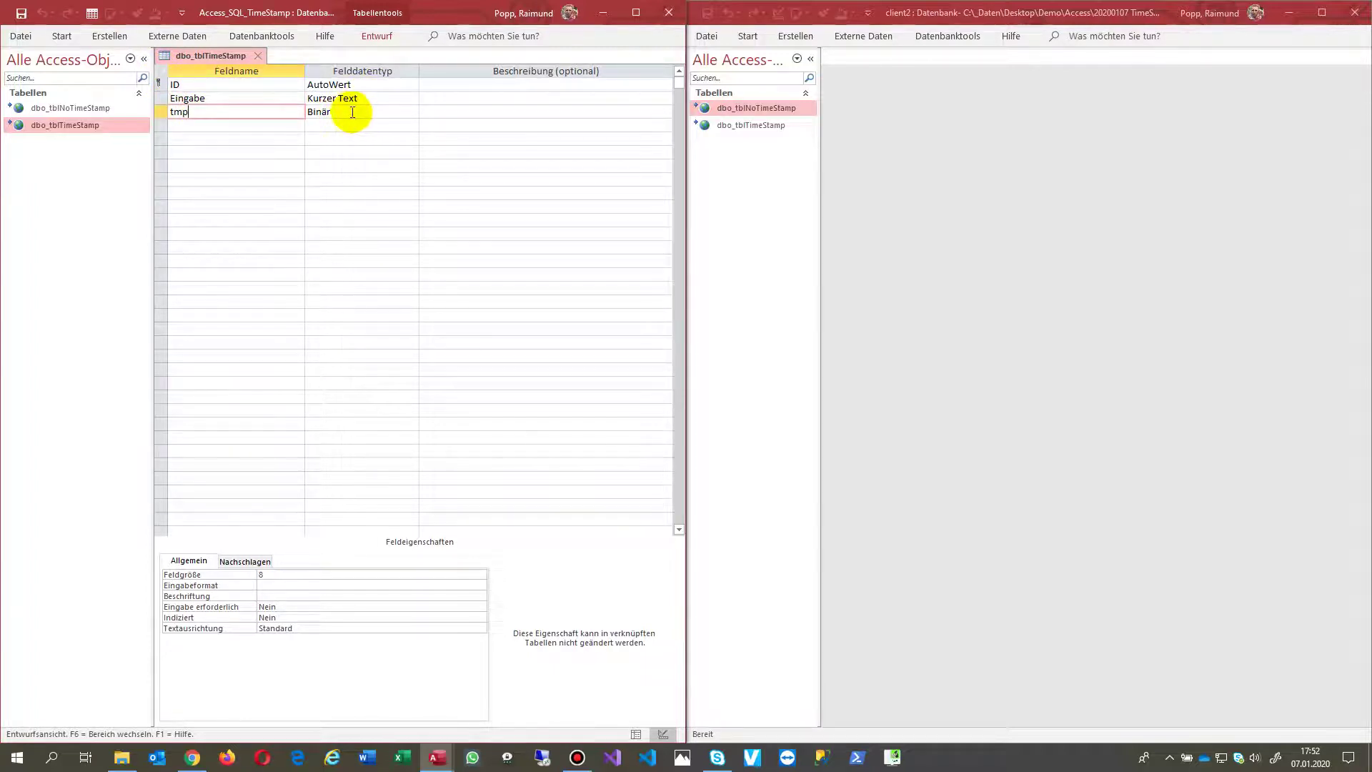
drag(352, 111, 305, 112)
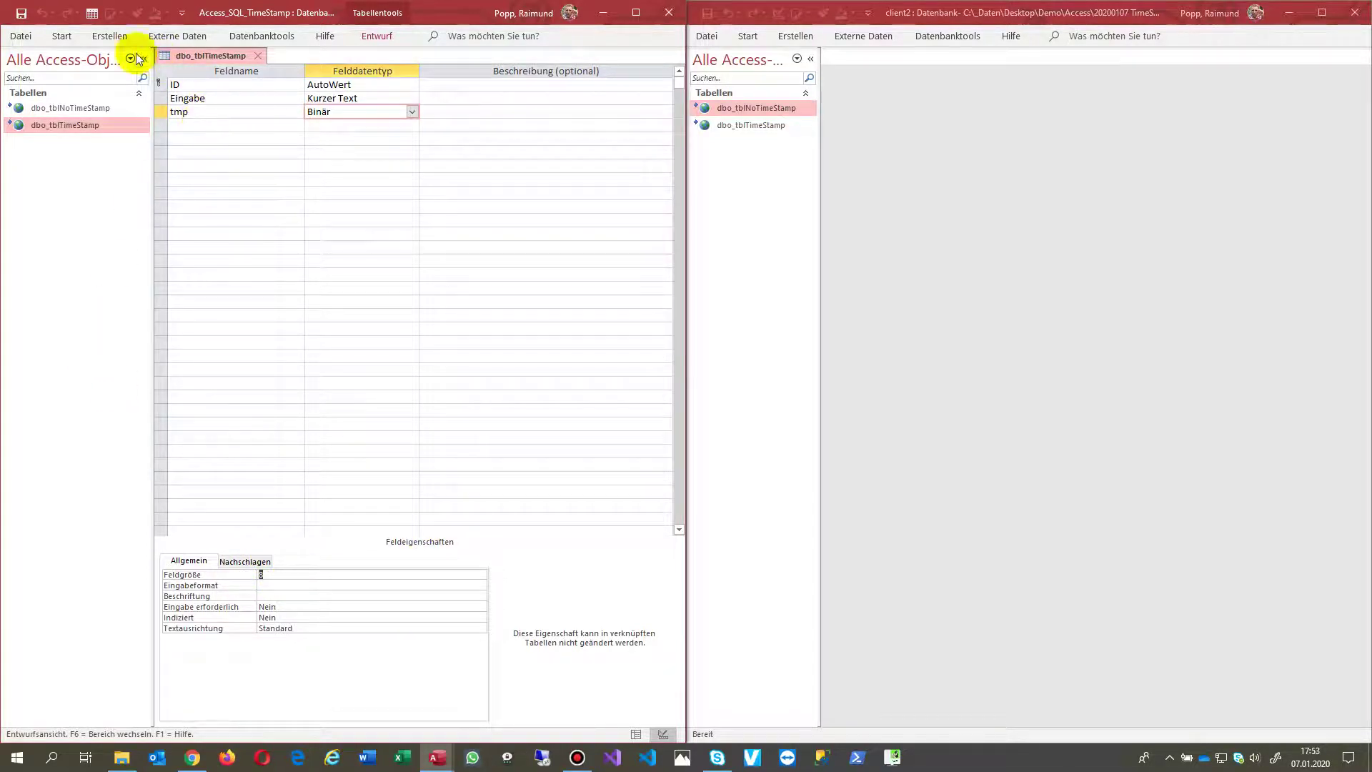
Show dbo_tblTimeStamp's records in the first client and open the table in the second client.
click(90, 14)
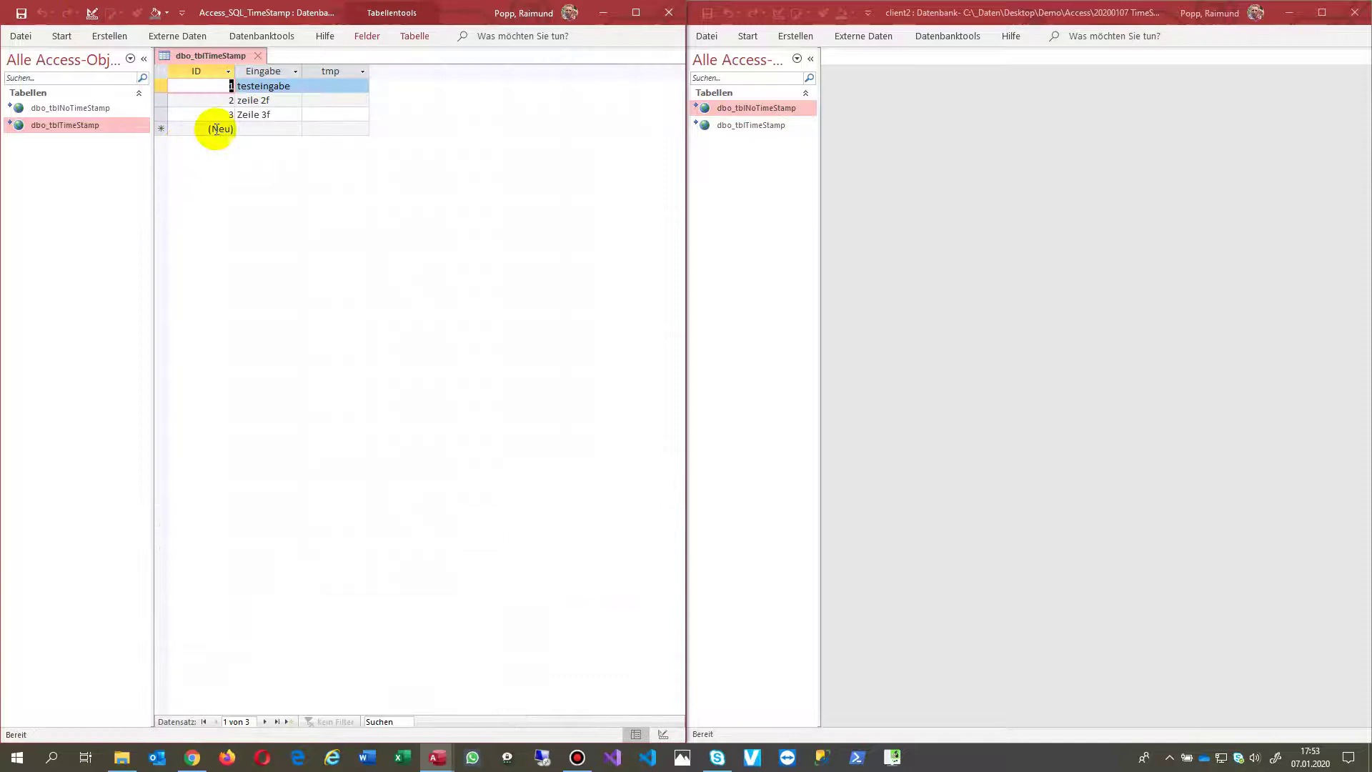
click(270, 114)
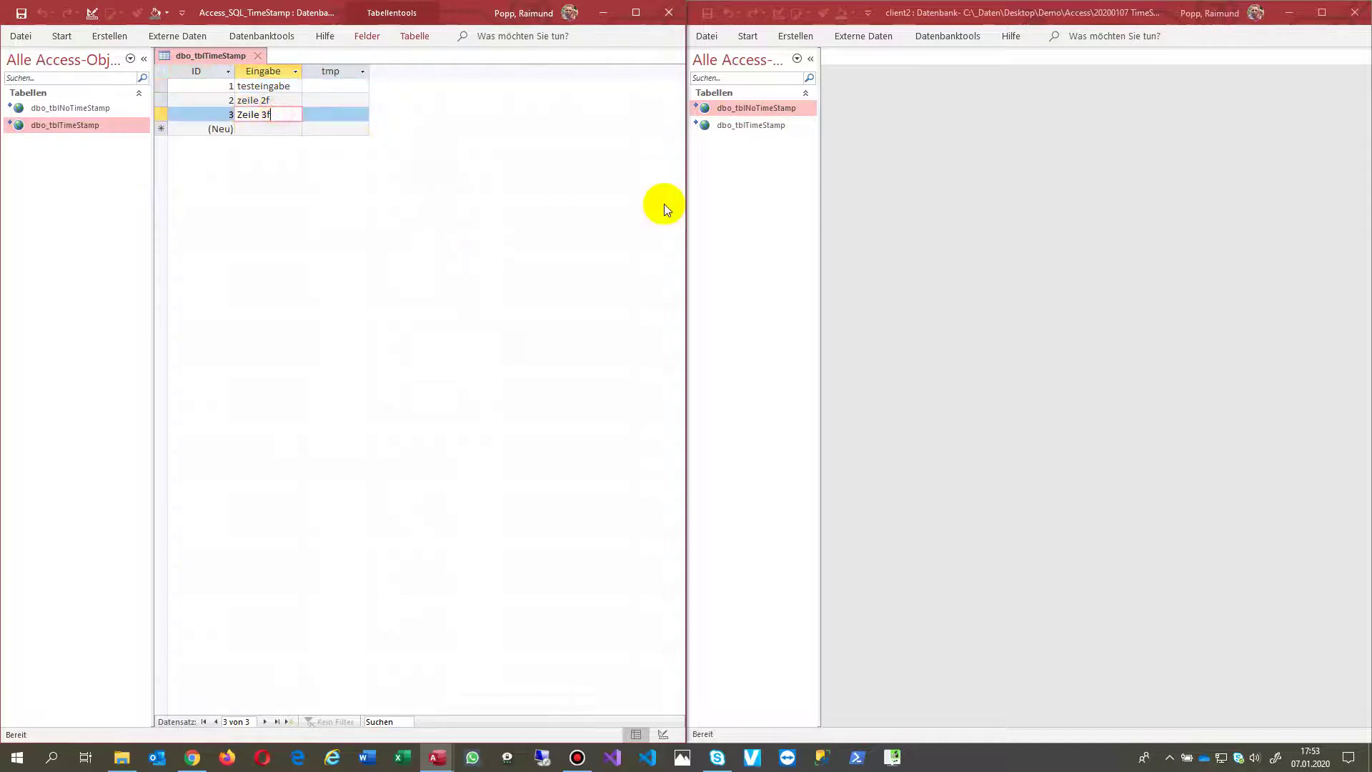
double_click(781, 125)
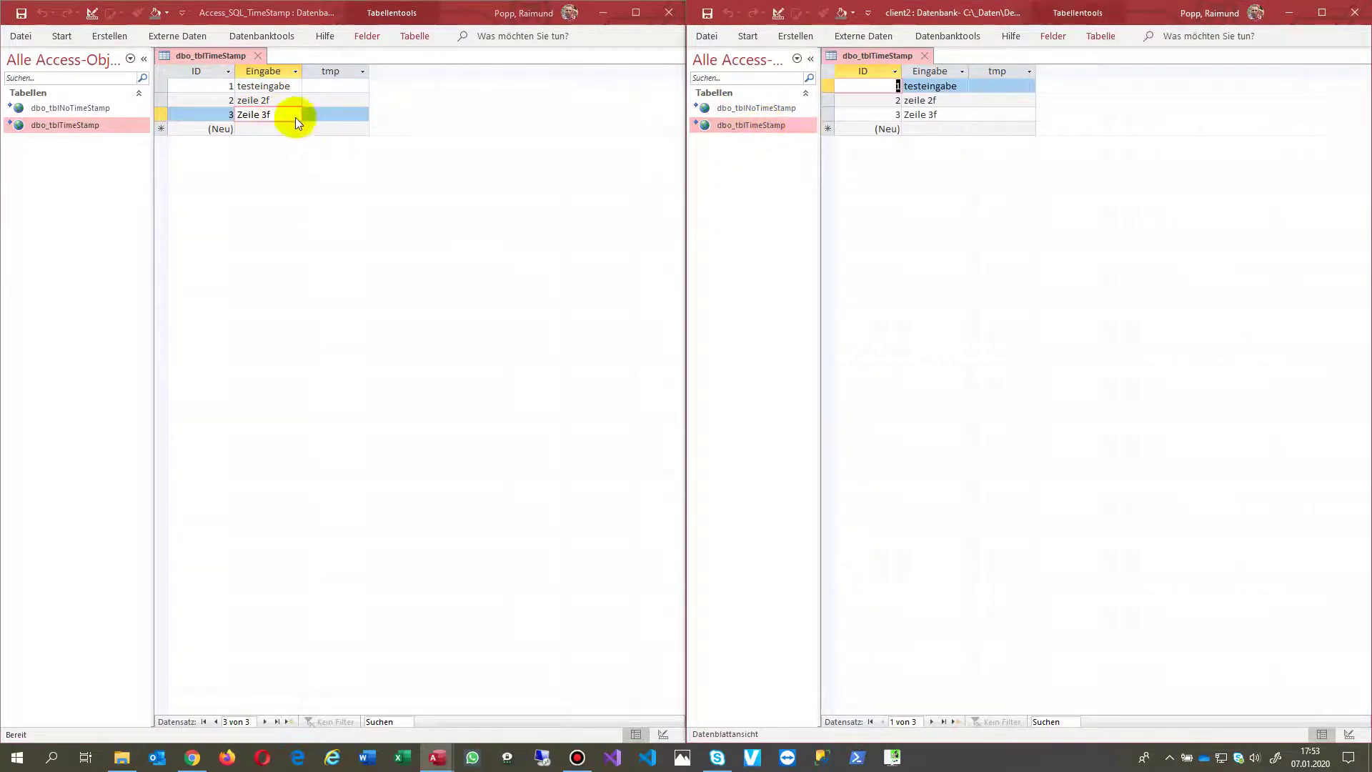
Edit record 3's Eingabe in both clients ('cc', 'fff'), save the second, and dismiss the conflict.
click(290, 115)
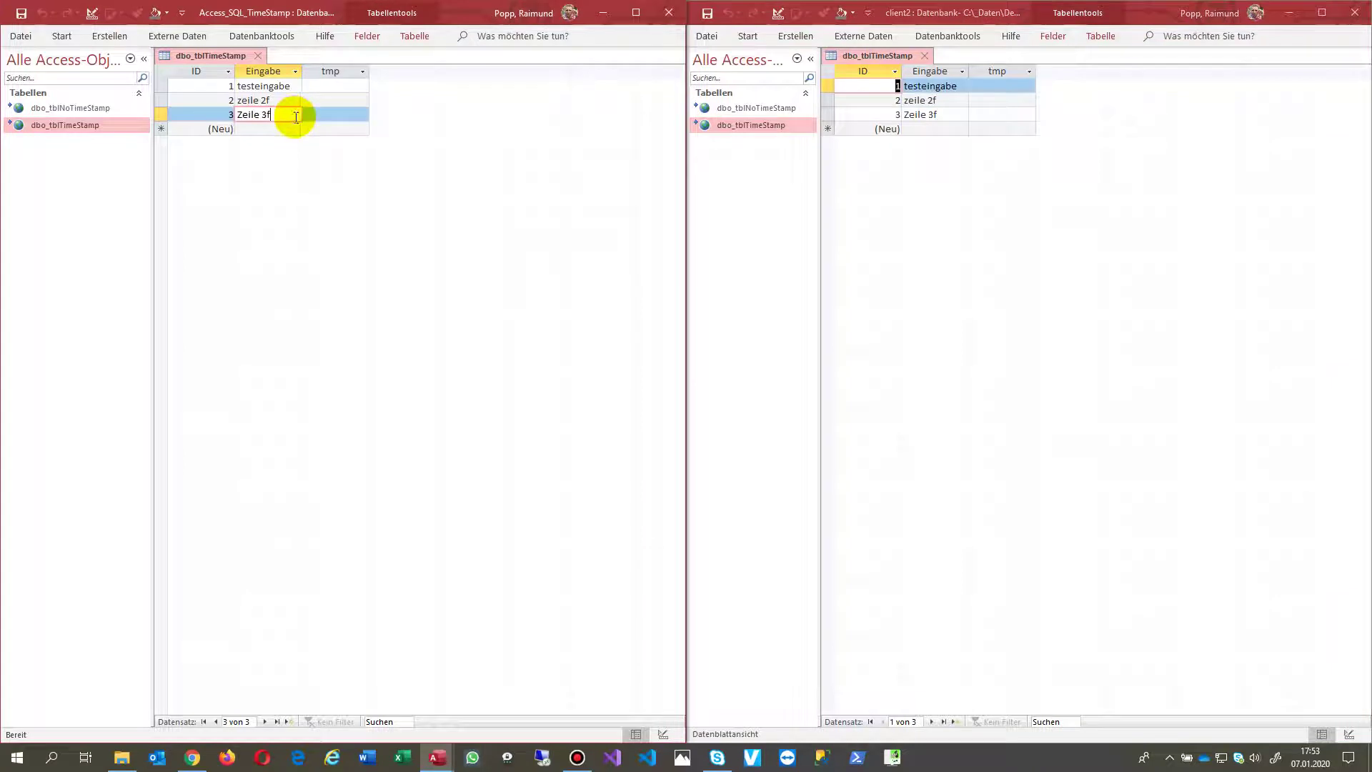
text(cc)
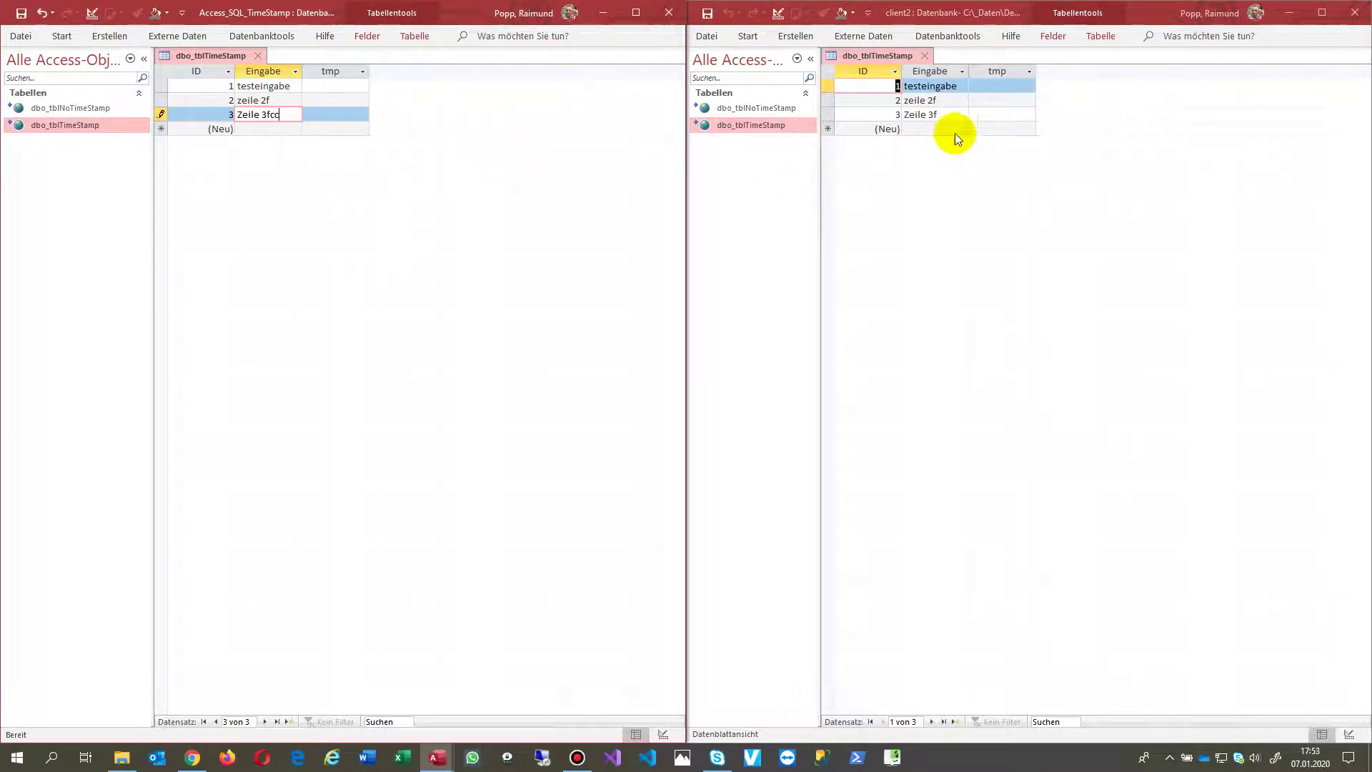
click(949, 115)
text(fff)
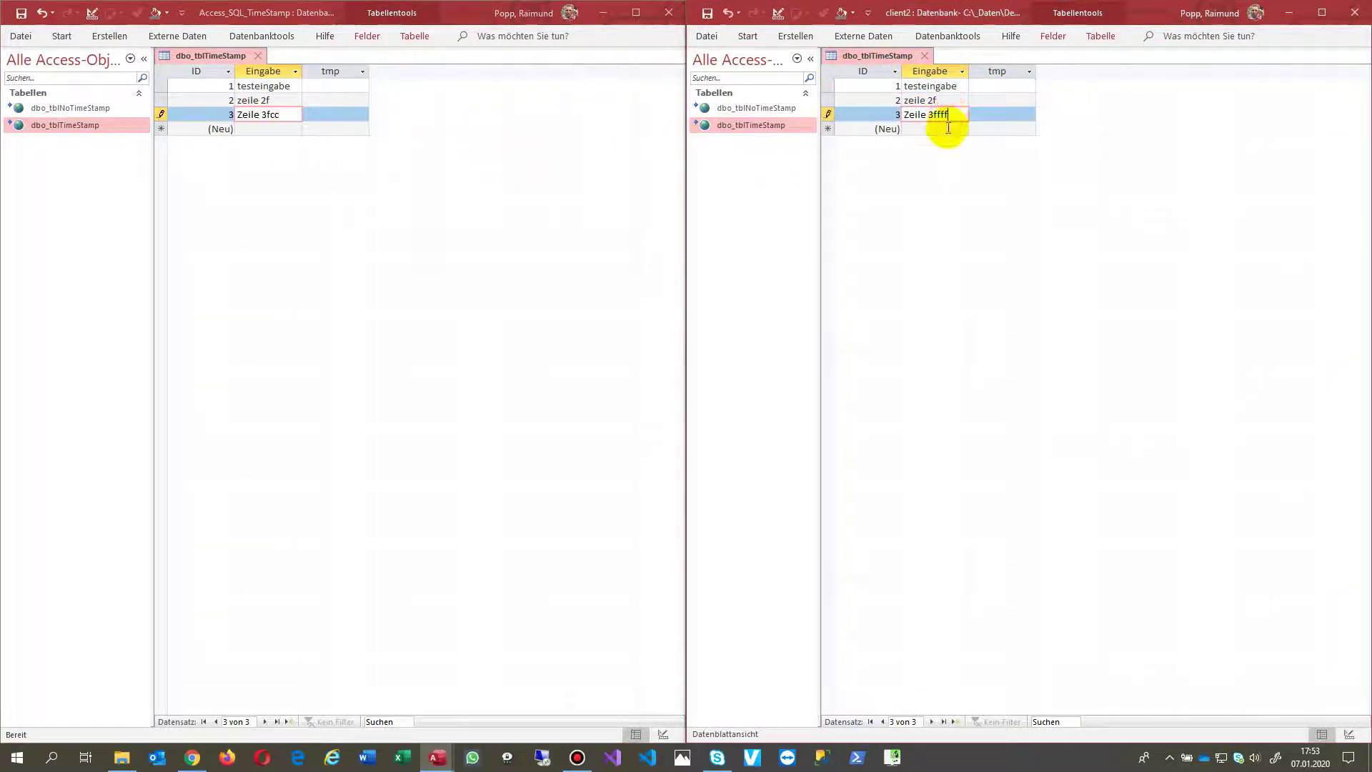
click(948, 129)
click(269, 130)
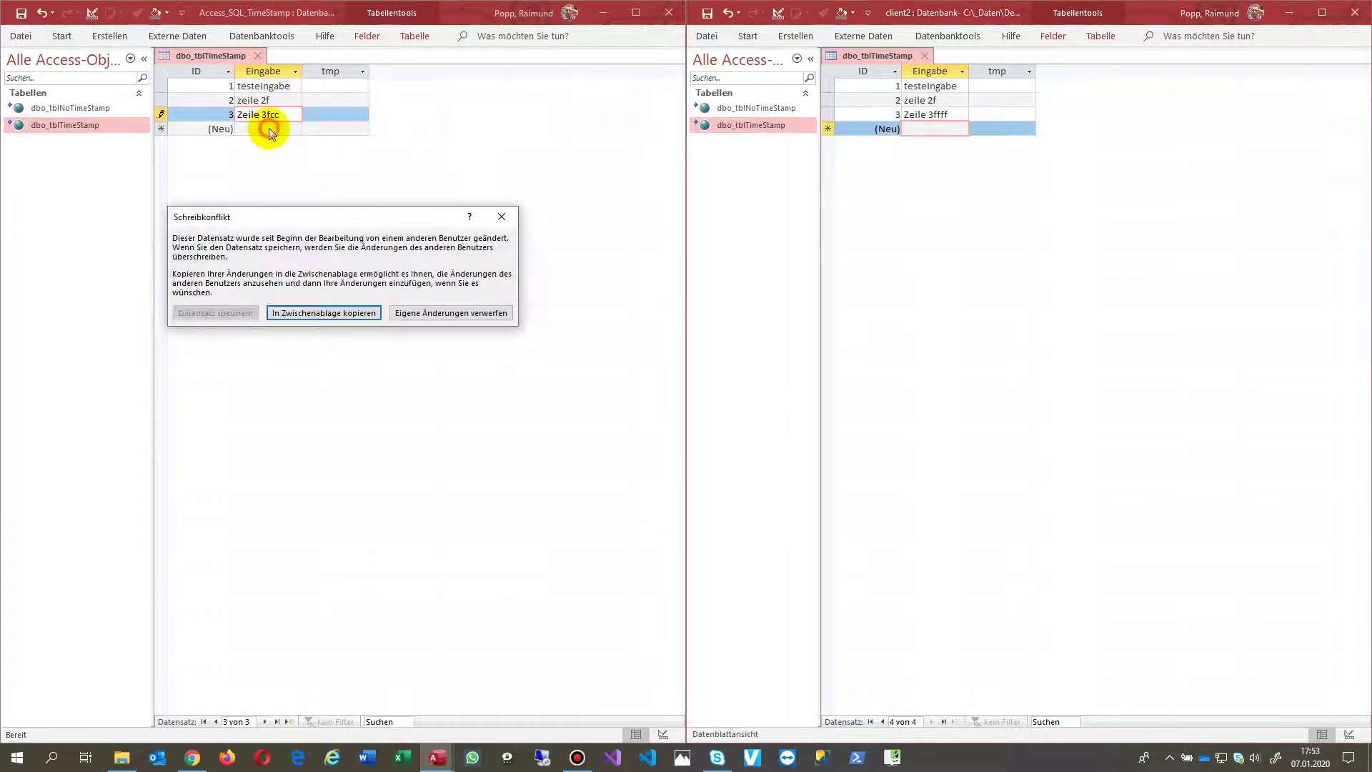
click(306, 313)
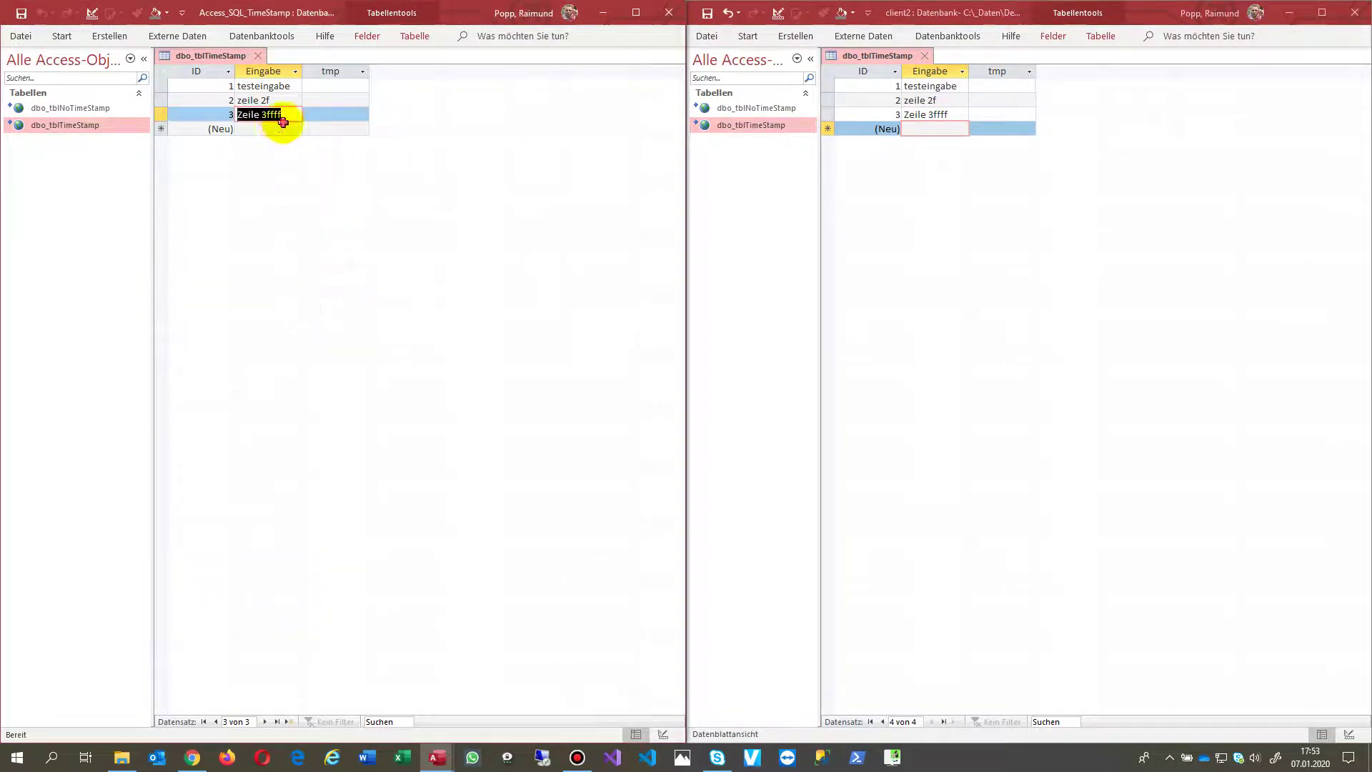
Replace record 3's 'ffff' ending with 'r' in the first client; dismiss the second client's record-changed warning.
drag(266, 114, 300, 113)
key(BackSpace)
text(r)
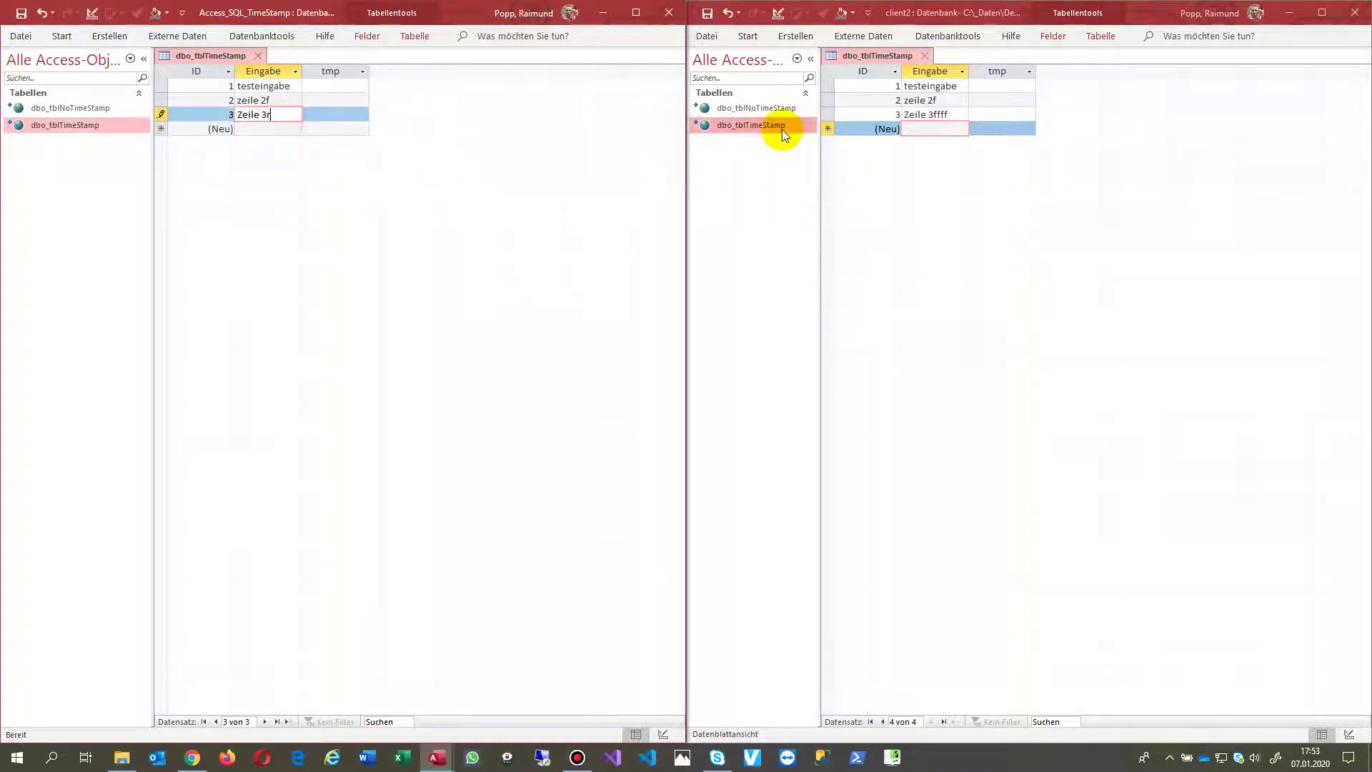
click(925, 127)
click(948, 115)
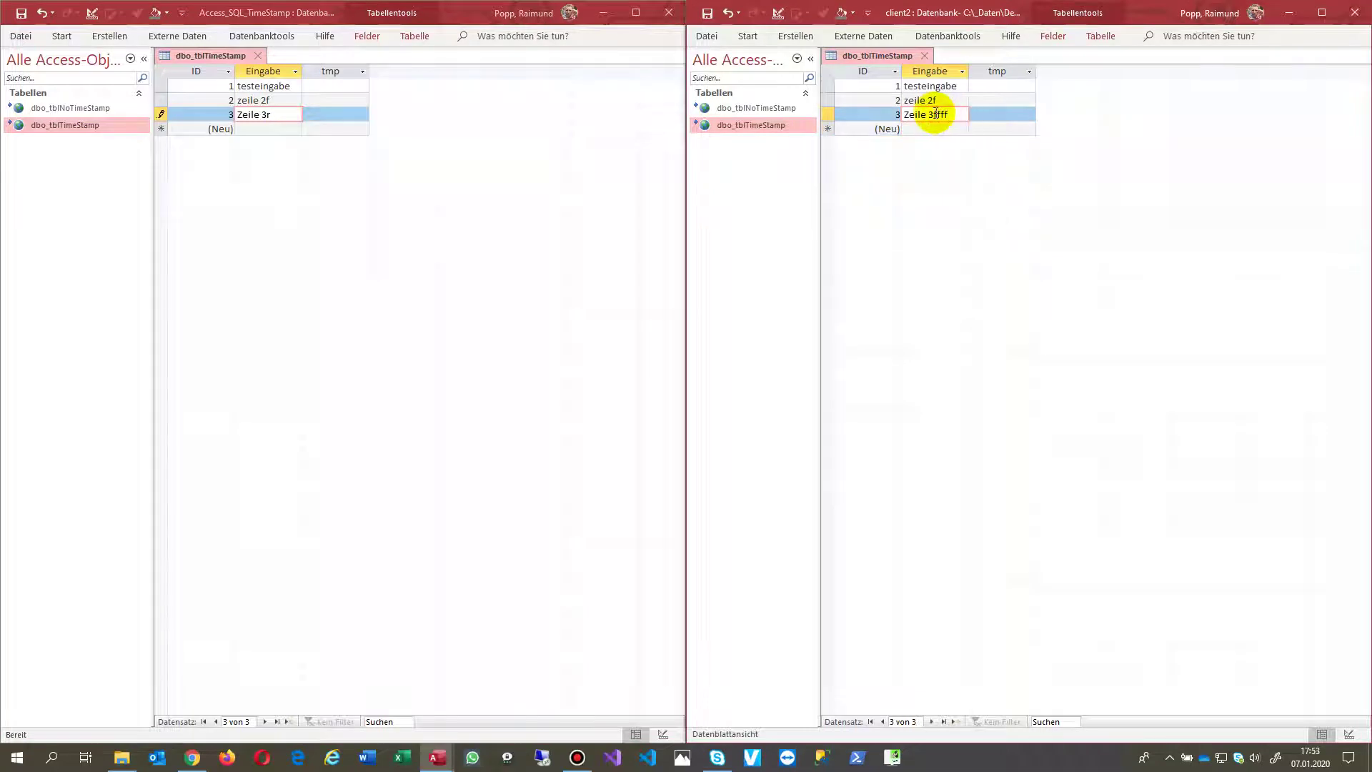
click(957, 114)
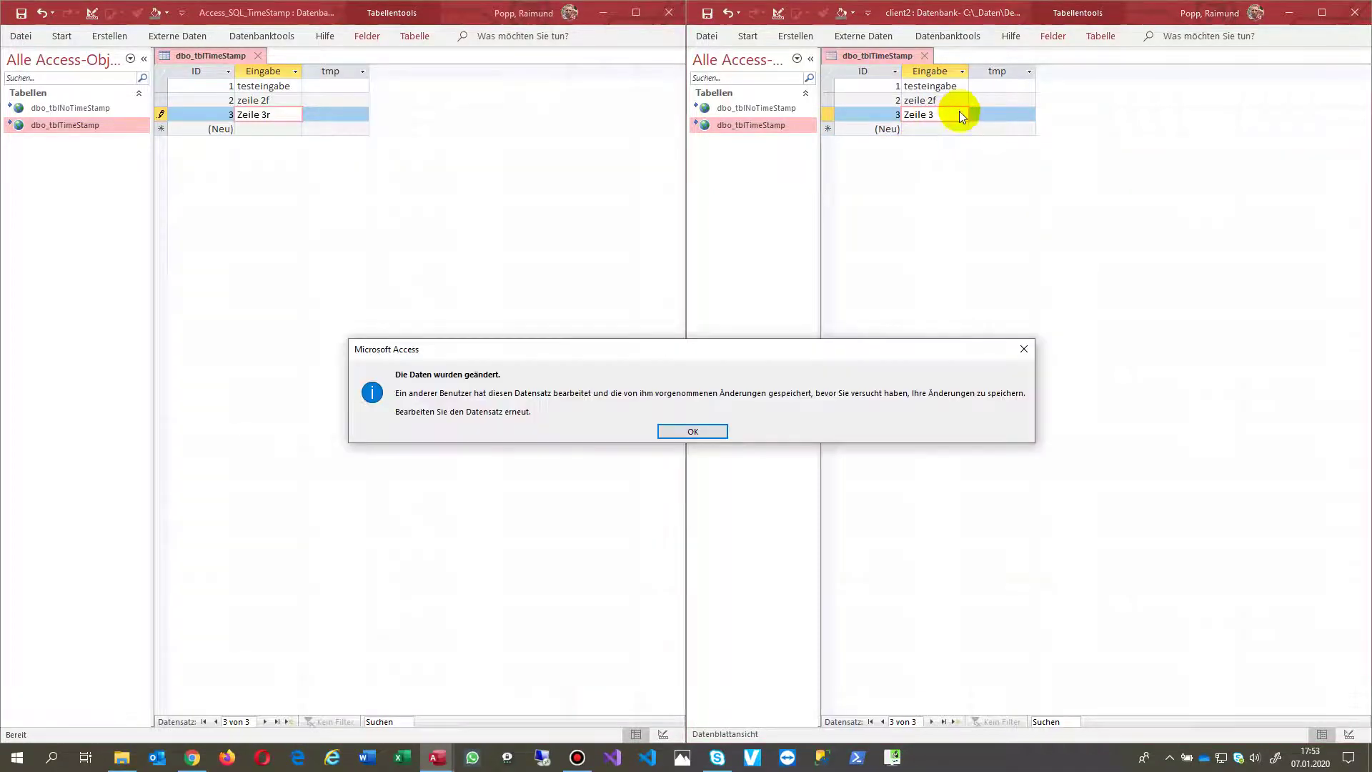
click(696, 431)
Append 't' to row 3's Eingabe in the first client and move to row 2.
click(922, 114)
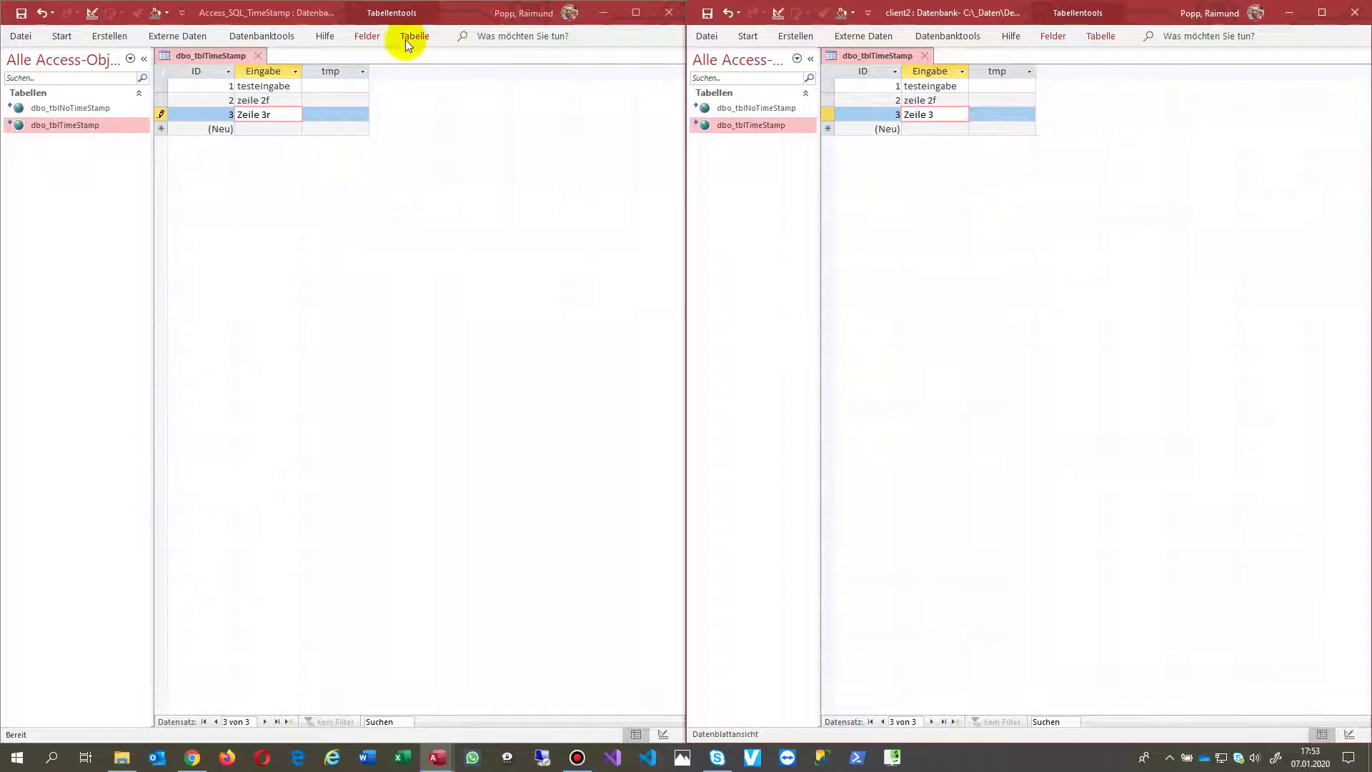
click(270, 114)
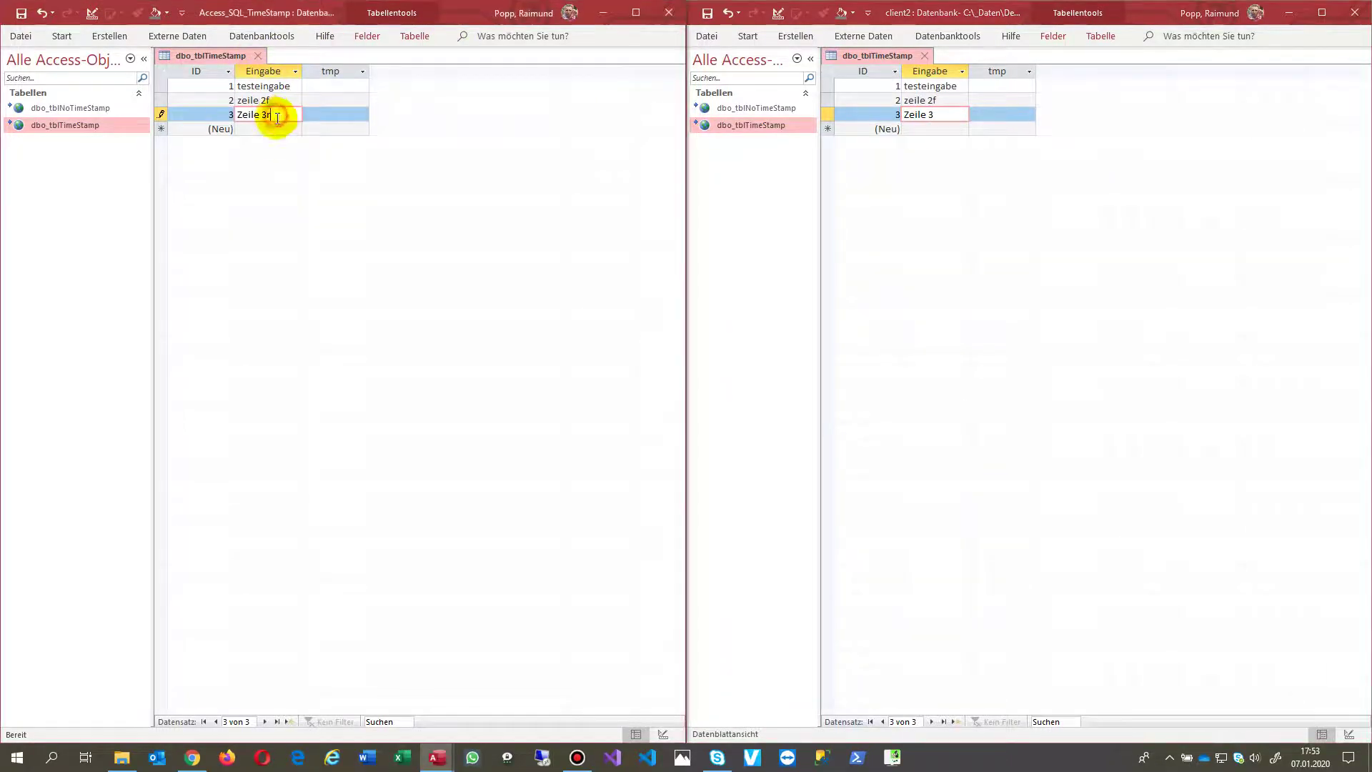
text(t)
click(270, 100)
Append 't' to row 2's Eingabe so it reads zeile 2ft, then leave the row.
click(939, 102)
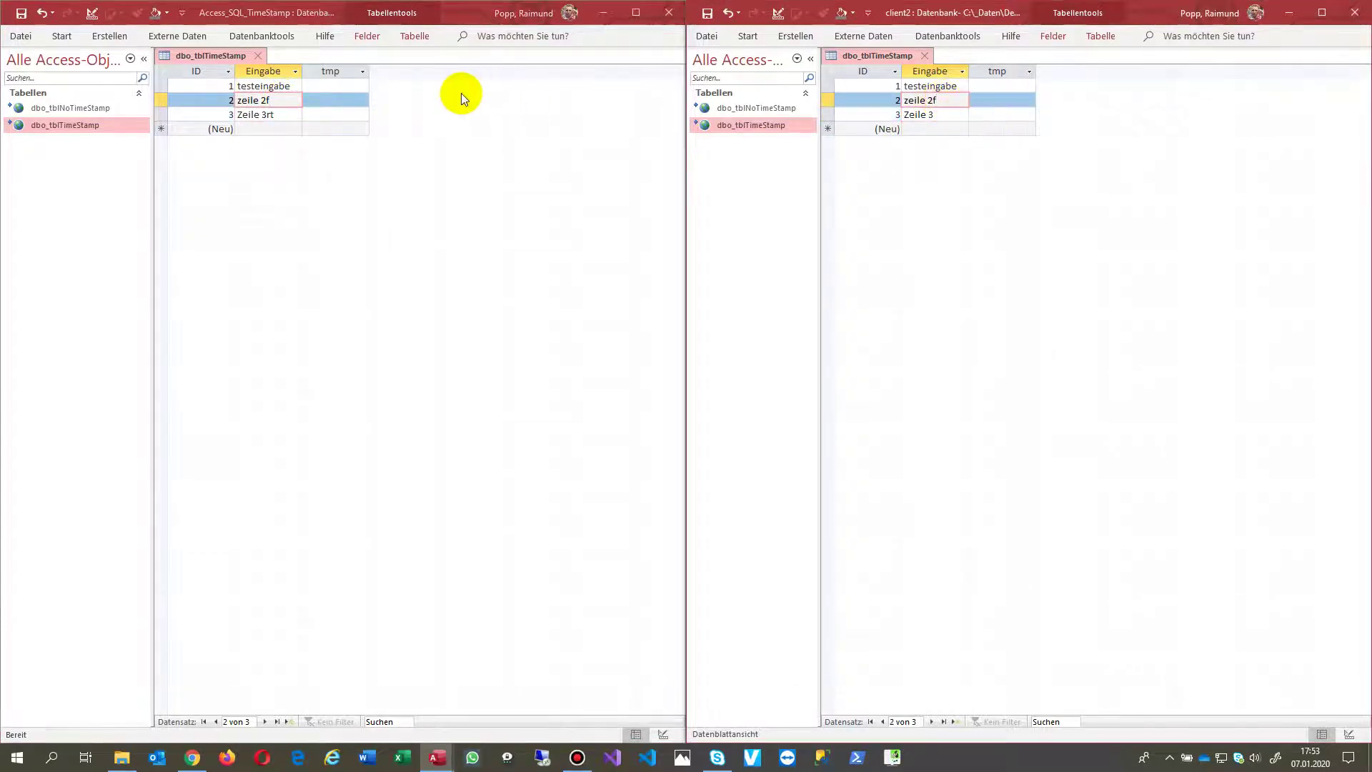
click(293, 102)
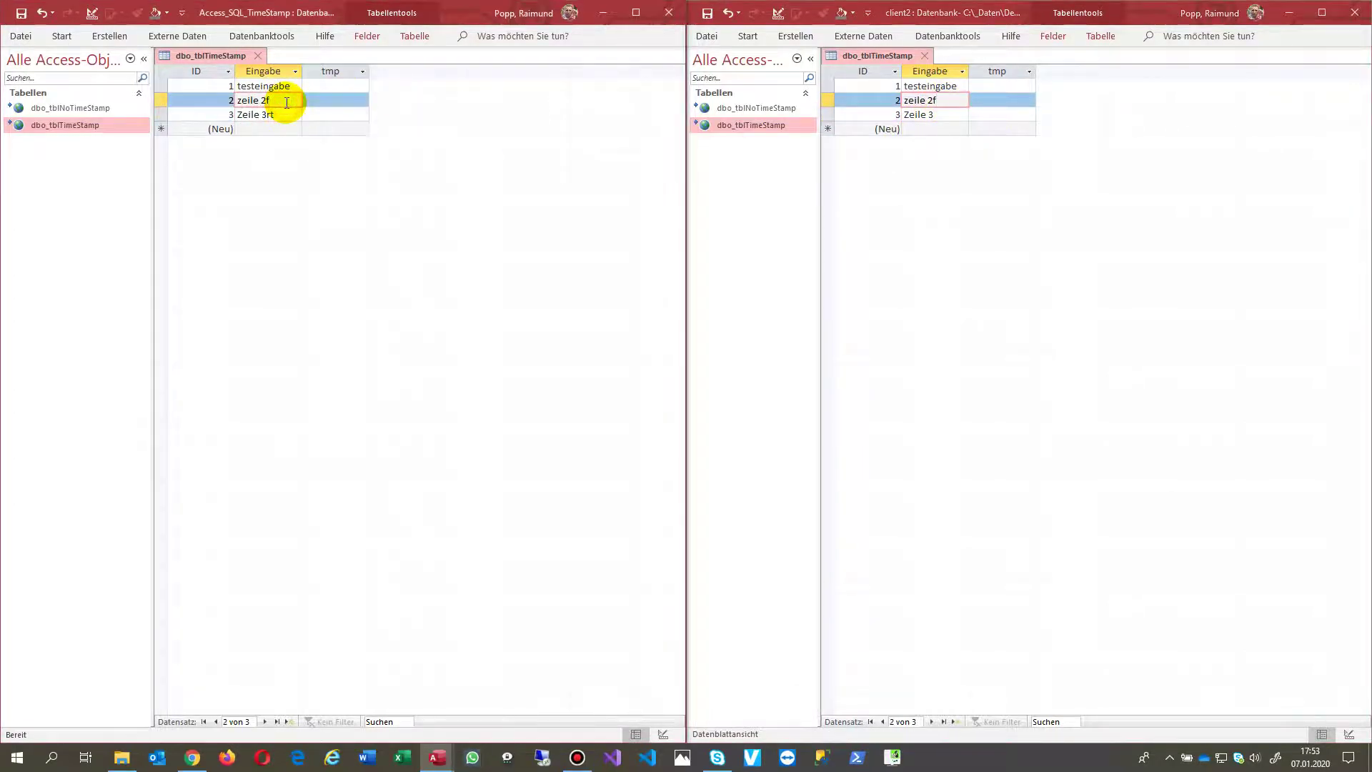
text(t)
click(276, 128)
Return to row 3 and remove the unsaved change so it reads Zeile 3.
click(948, 116)
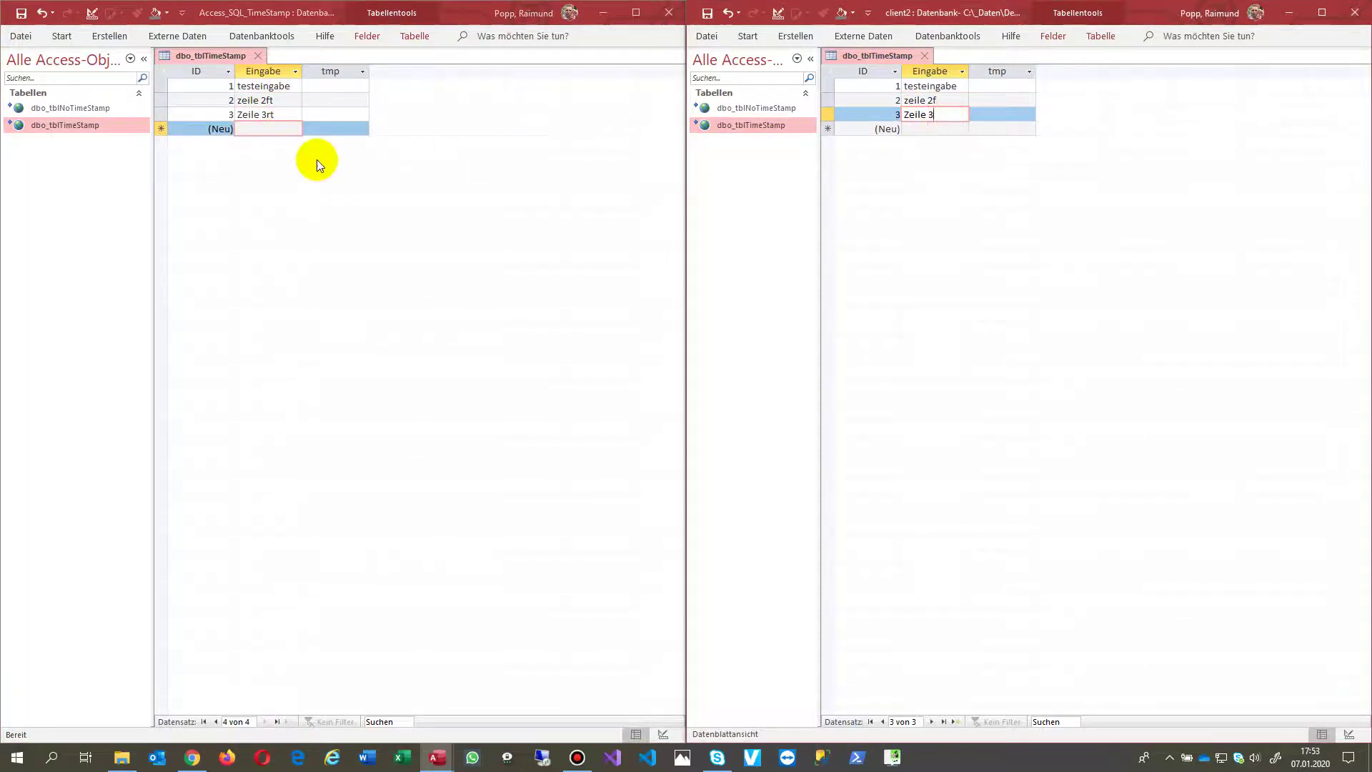
click(60, 174)
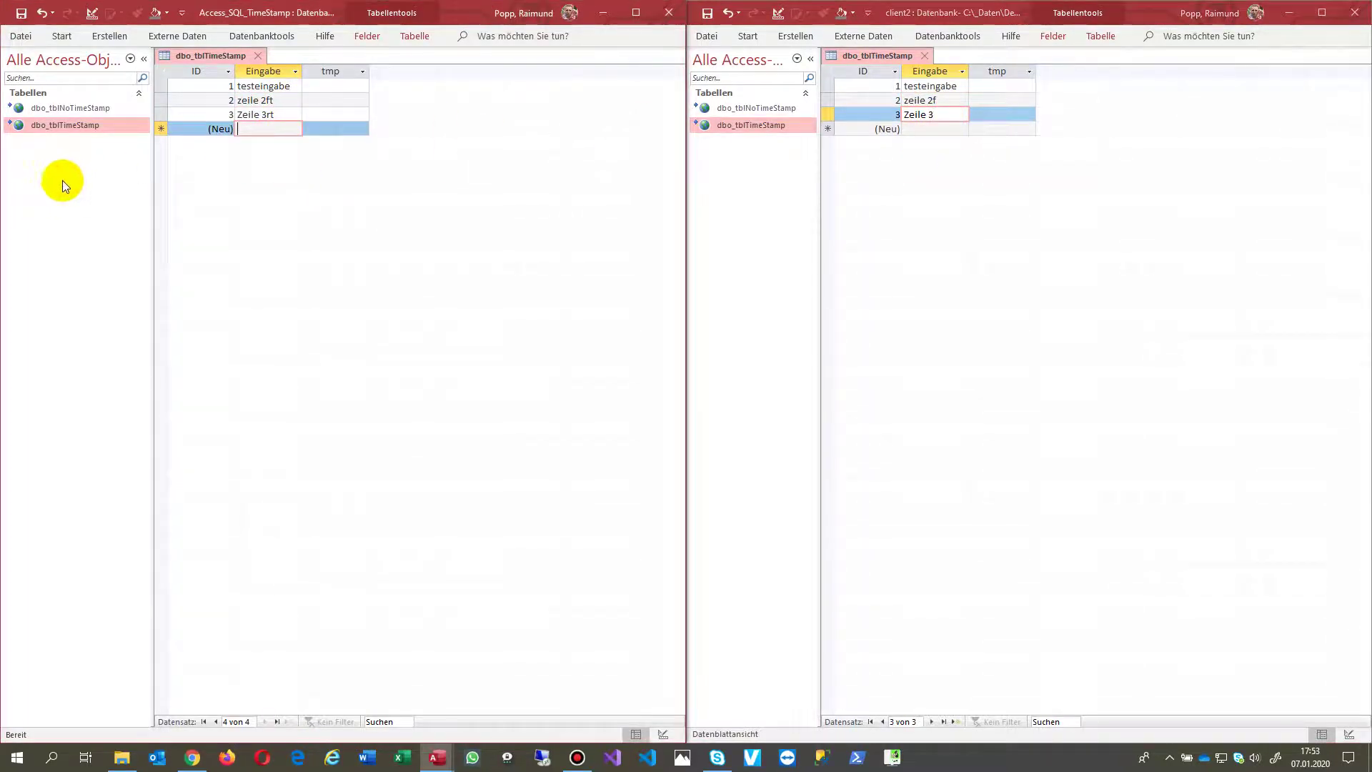
click(277, 115)
key(BackSpace)
key(BackSpace)
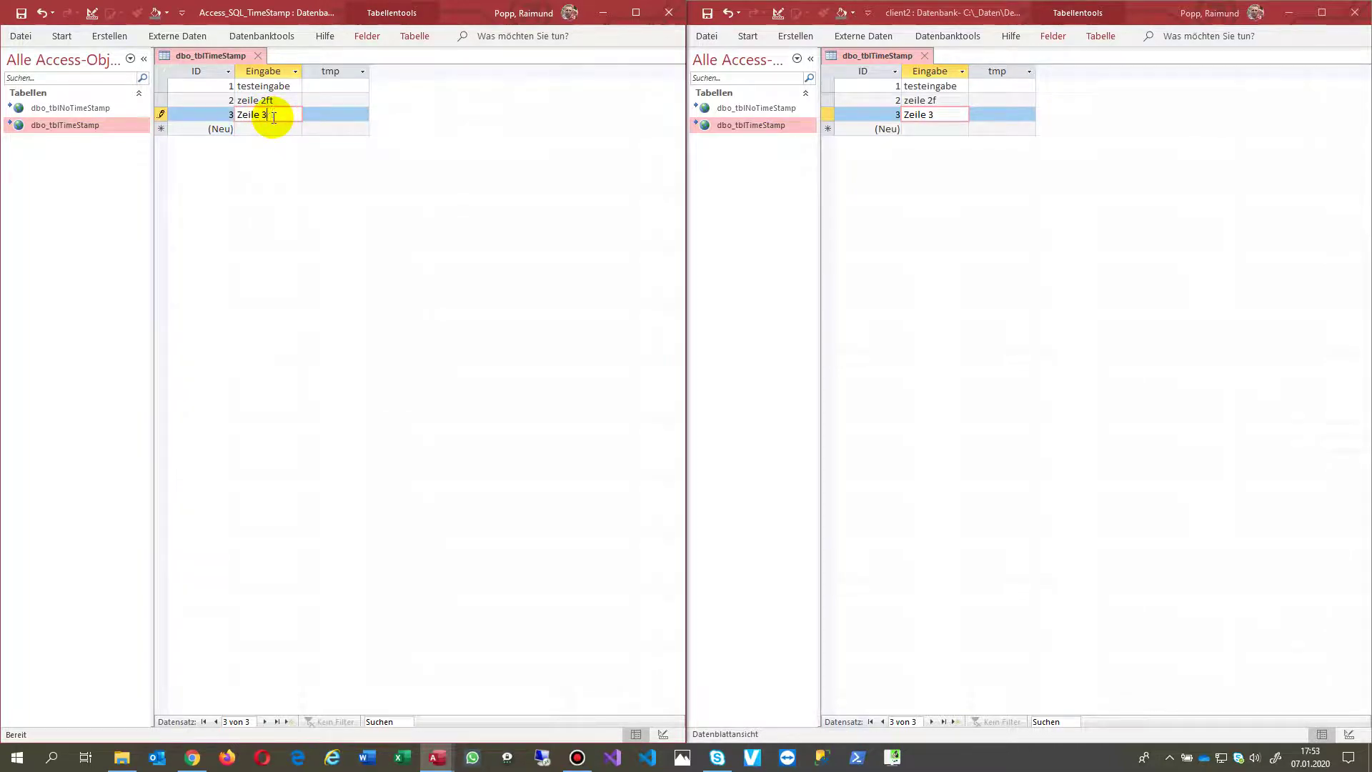
key(alt+Tab)
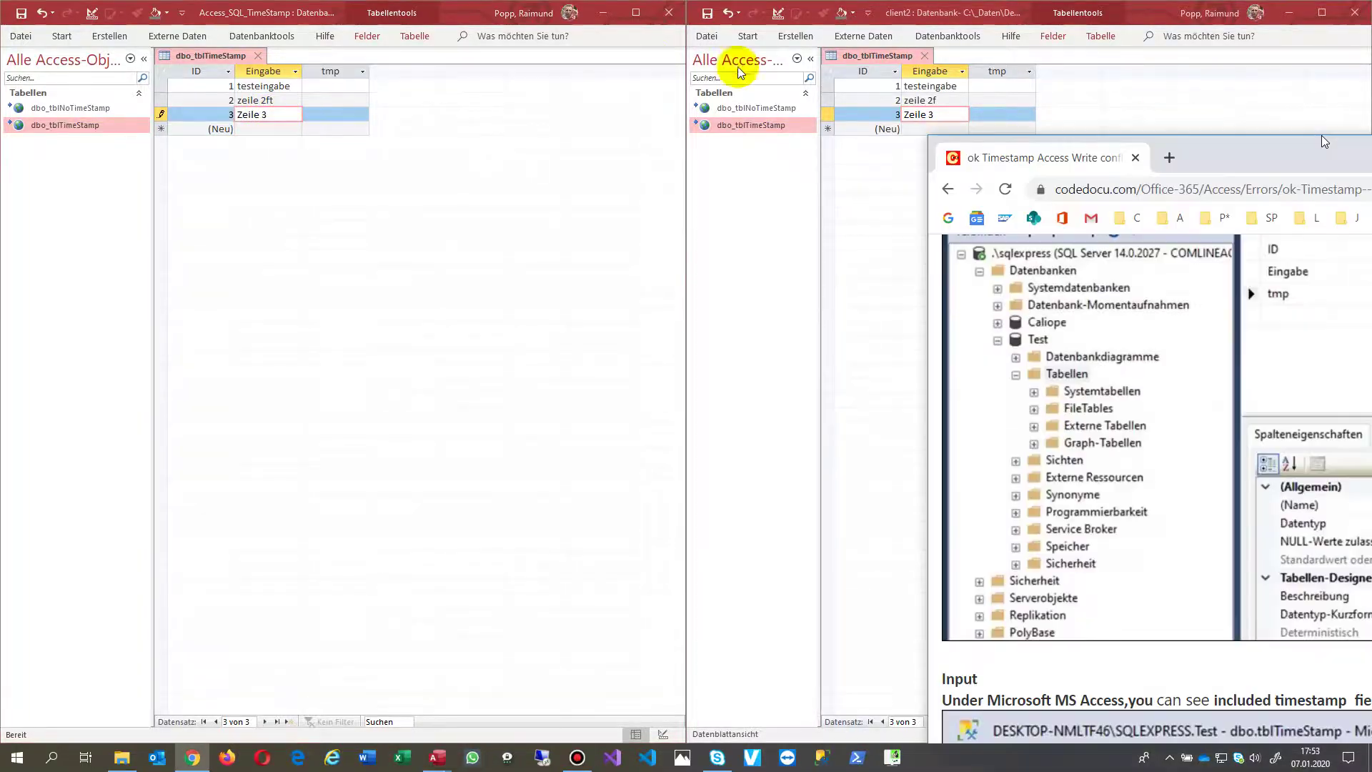
scroll(464, 272, up, 10)
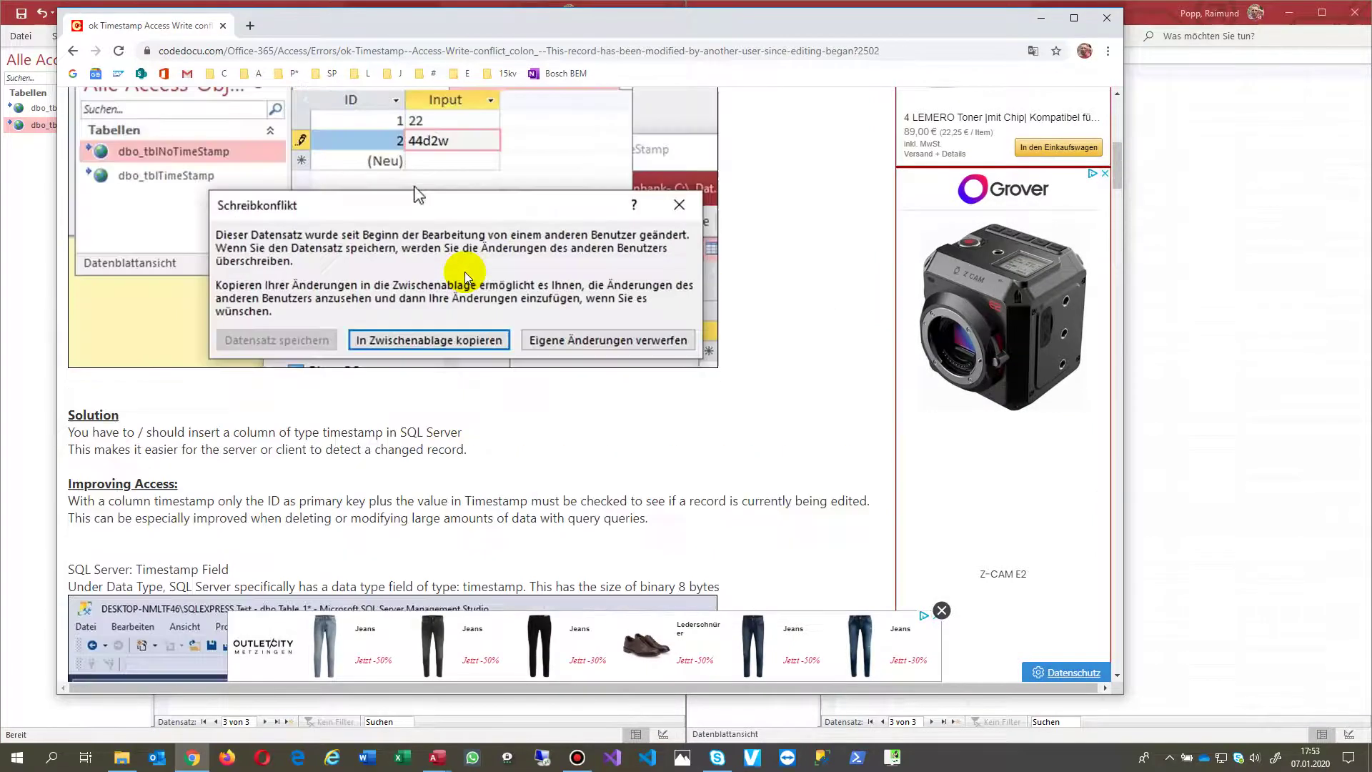
scroll(397, 350, up, 2)
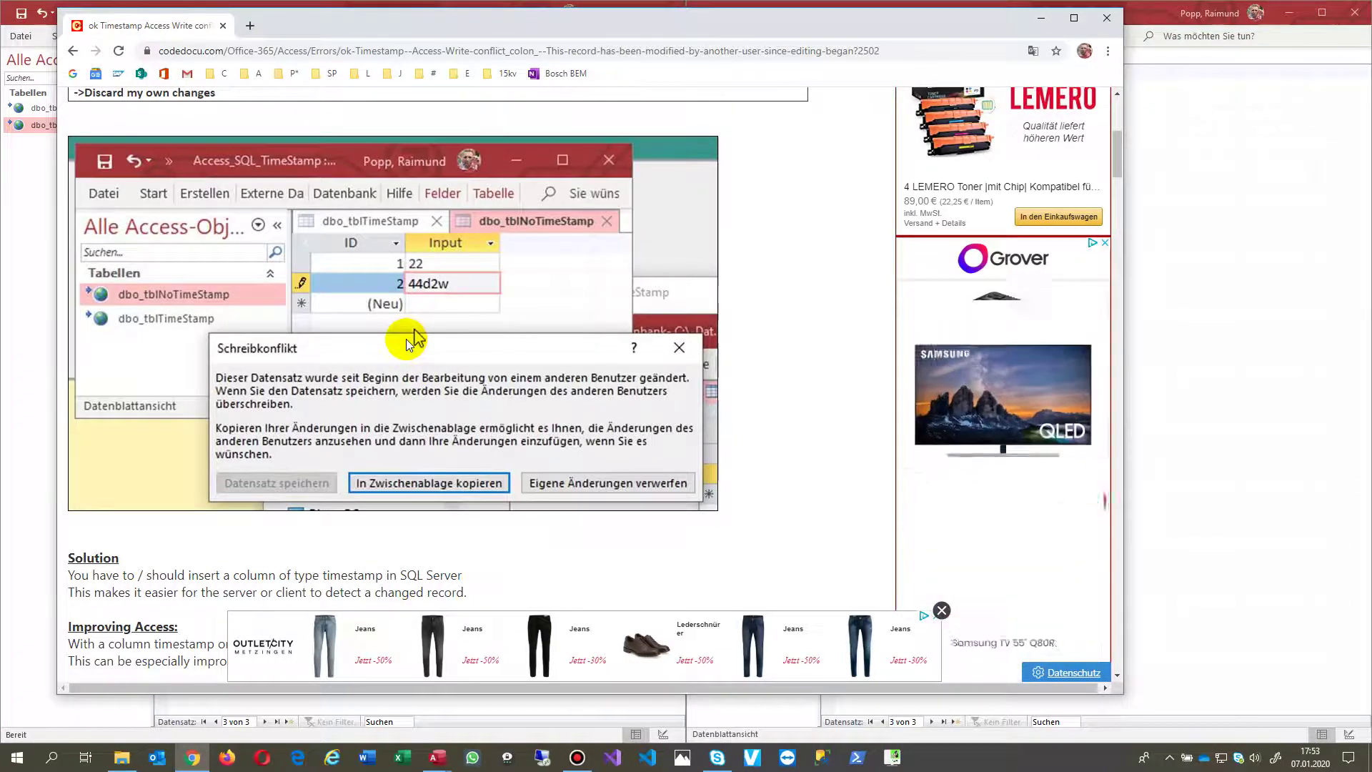
click(223, 25)
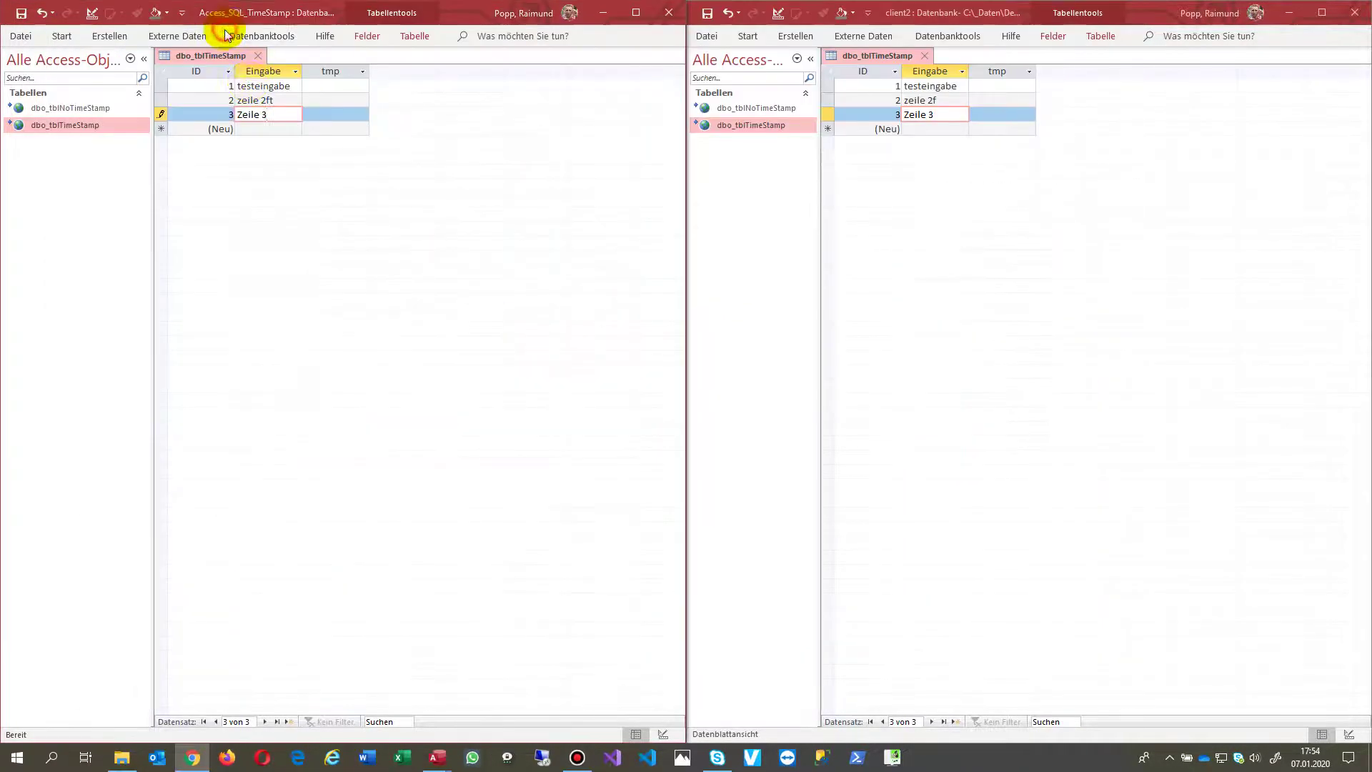
Save row 3 via the first client's new-record row, and move the second client there too.
click(262, 129)
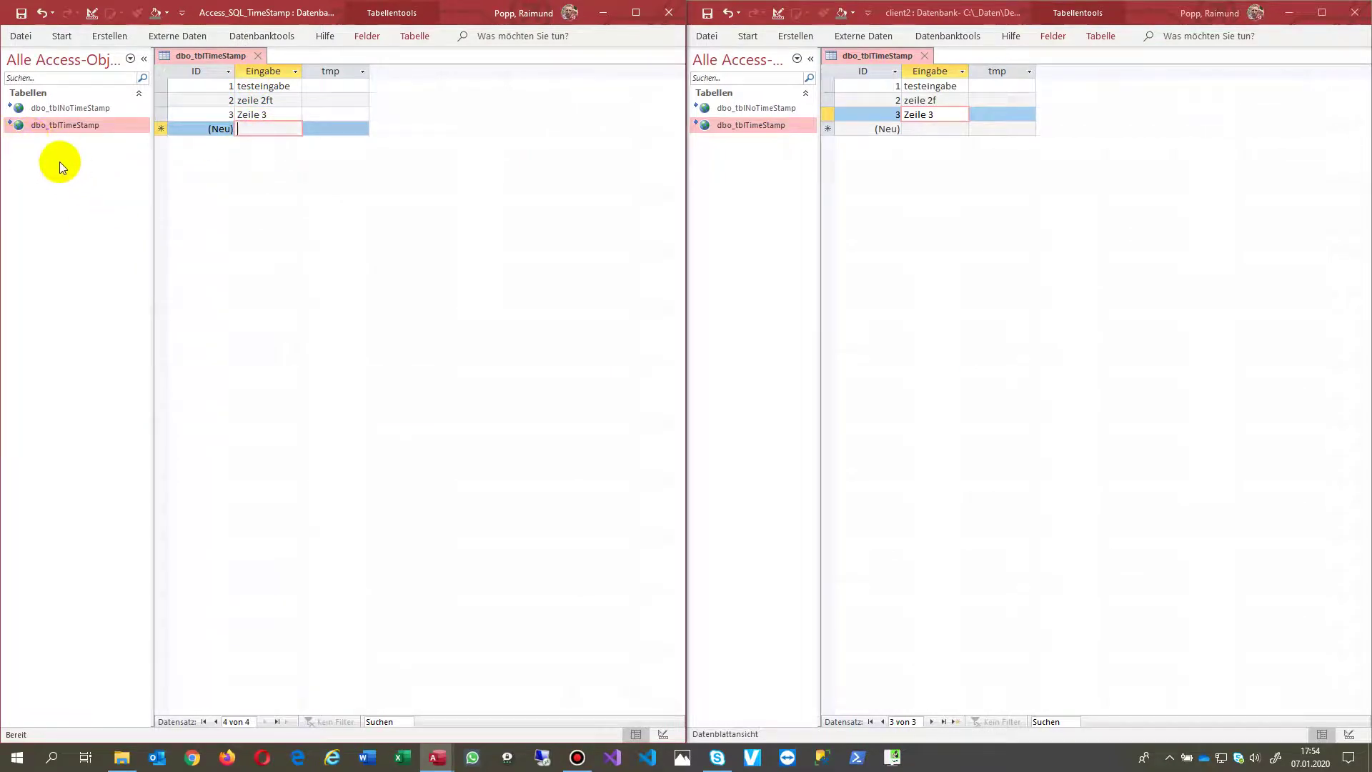
mouse_move(108, 123)
click(943, 129)
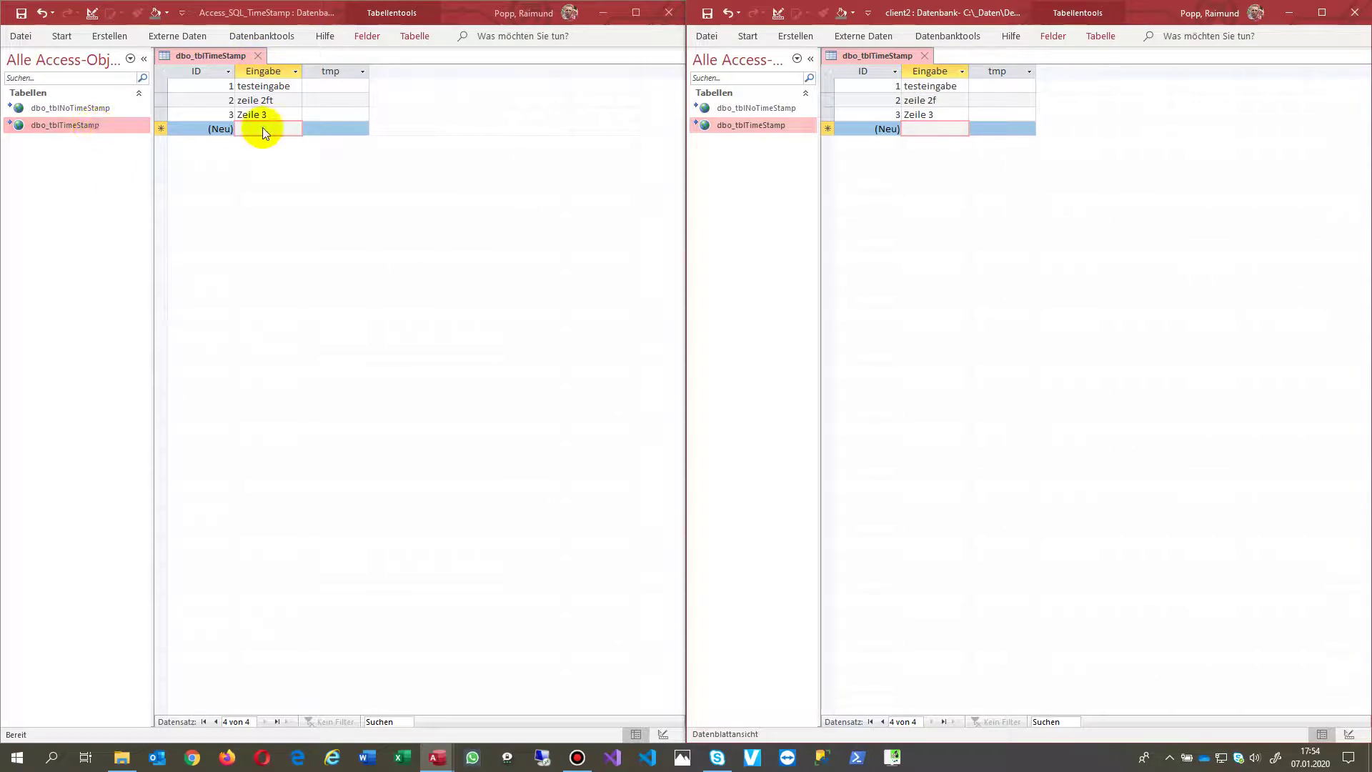
Inspect row 3's ID, tmp and Eingabe values in the first client.
click(274, 114)
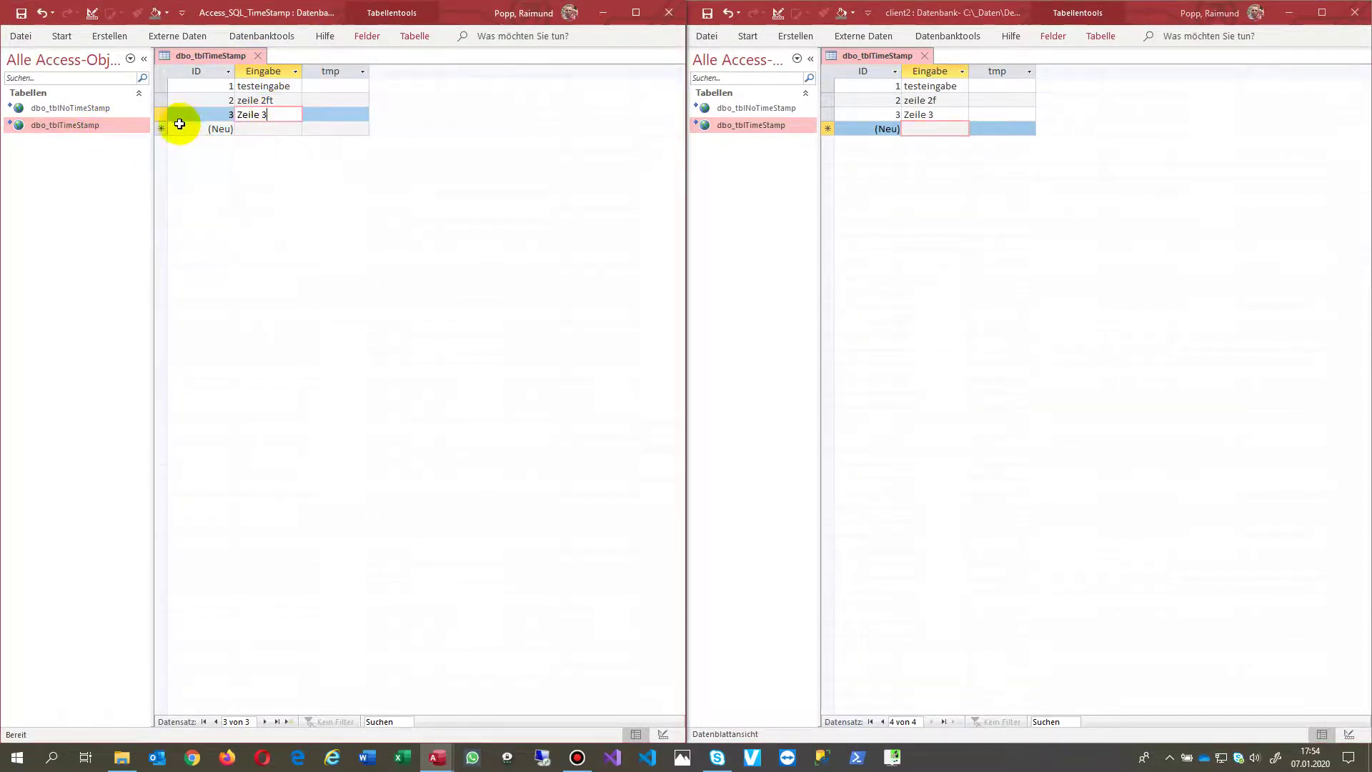
click(200, 114)
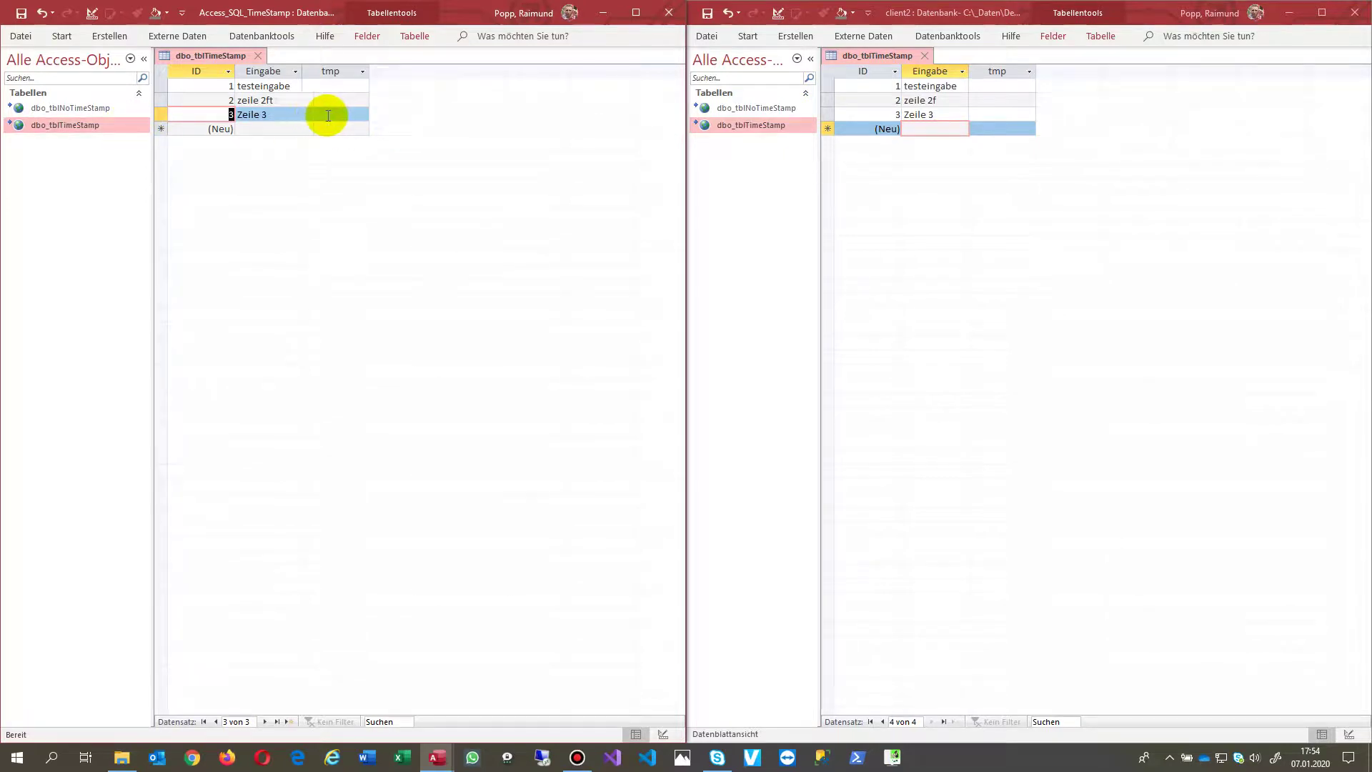
click(328, 115)
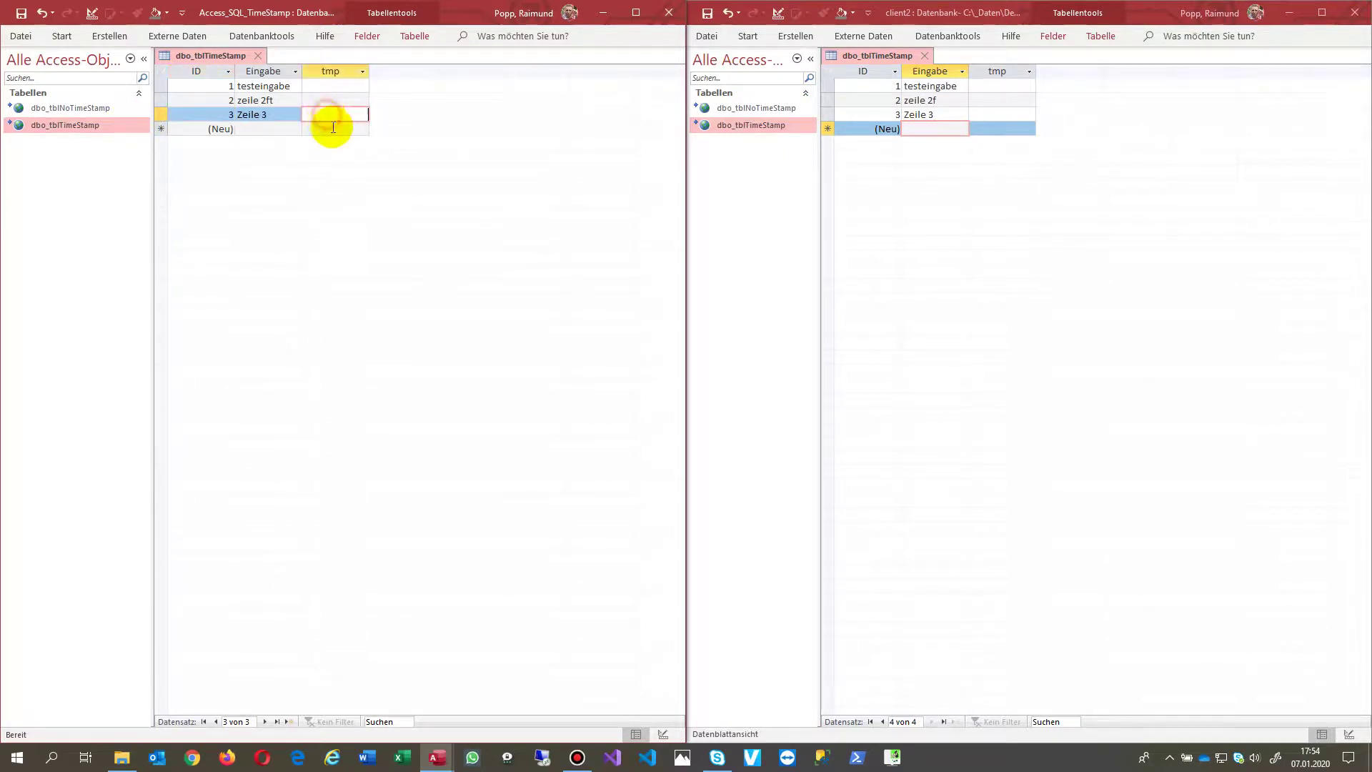
click(288, 117)
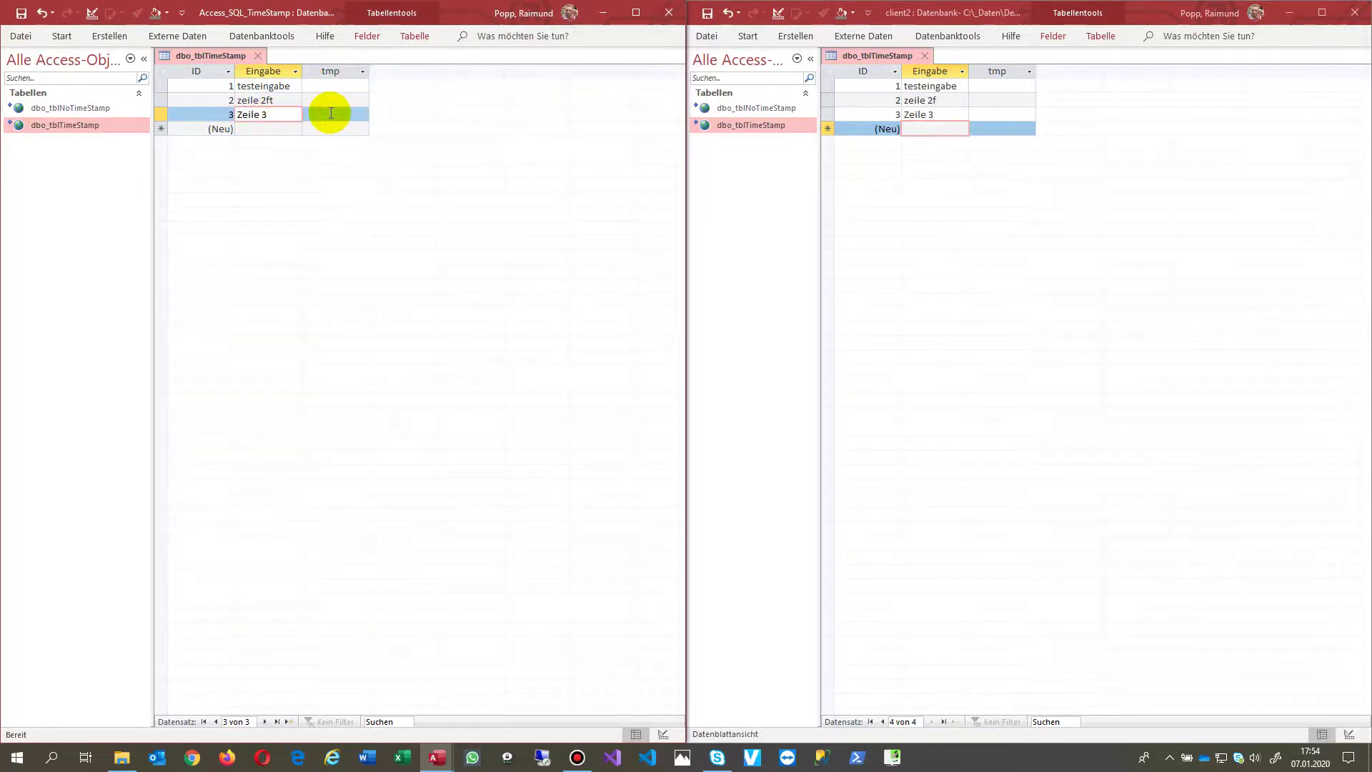
click(331, 115)
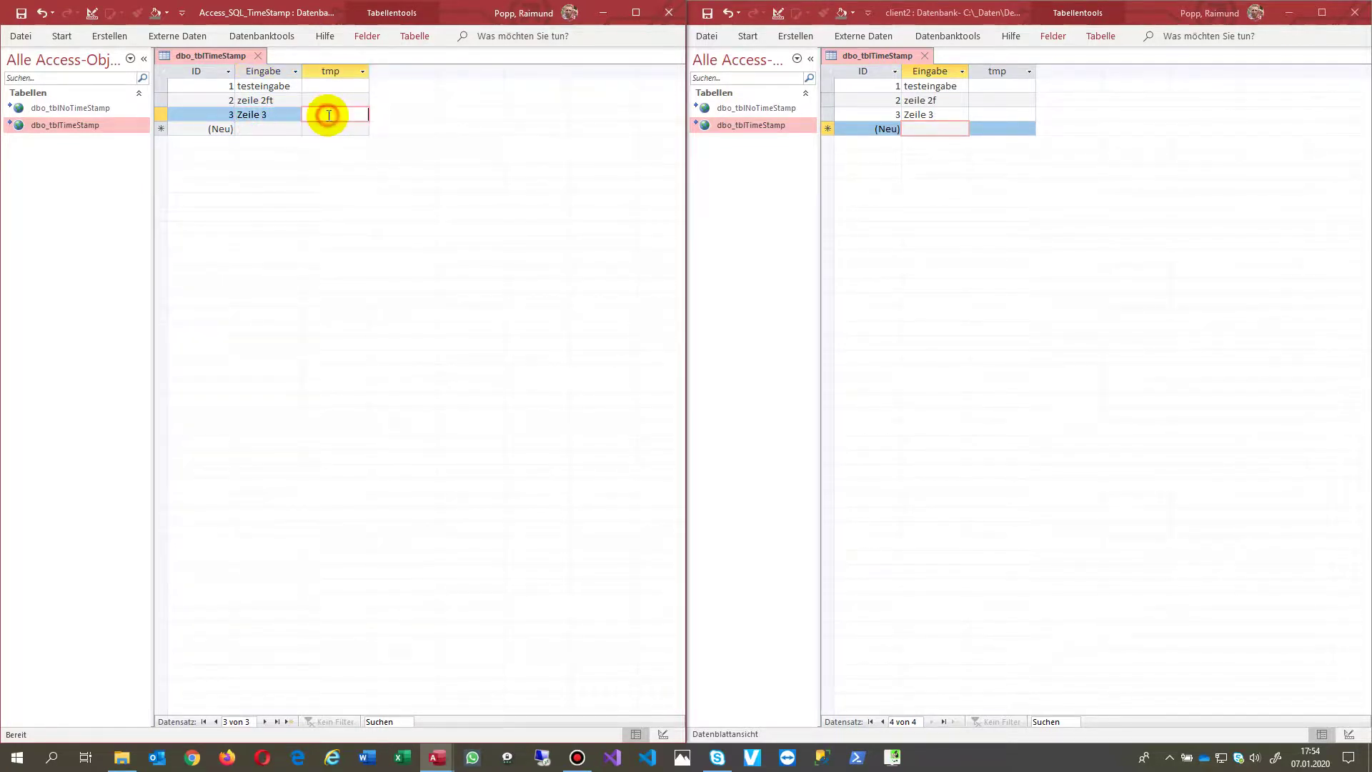
Move between rows 2 and 3, ending with the caret after zeile 2ft.
click(263, 101)
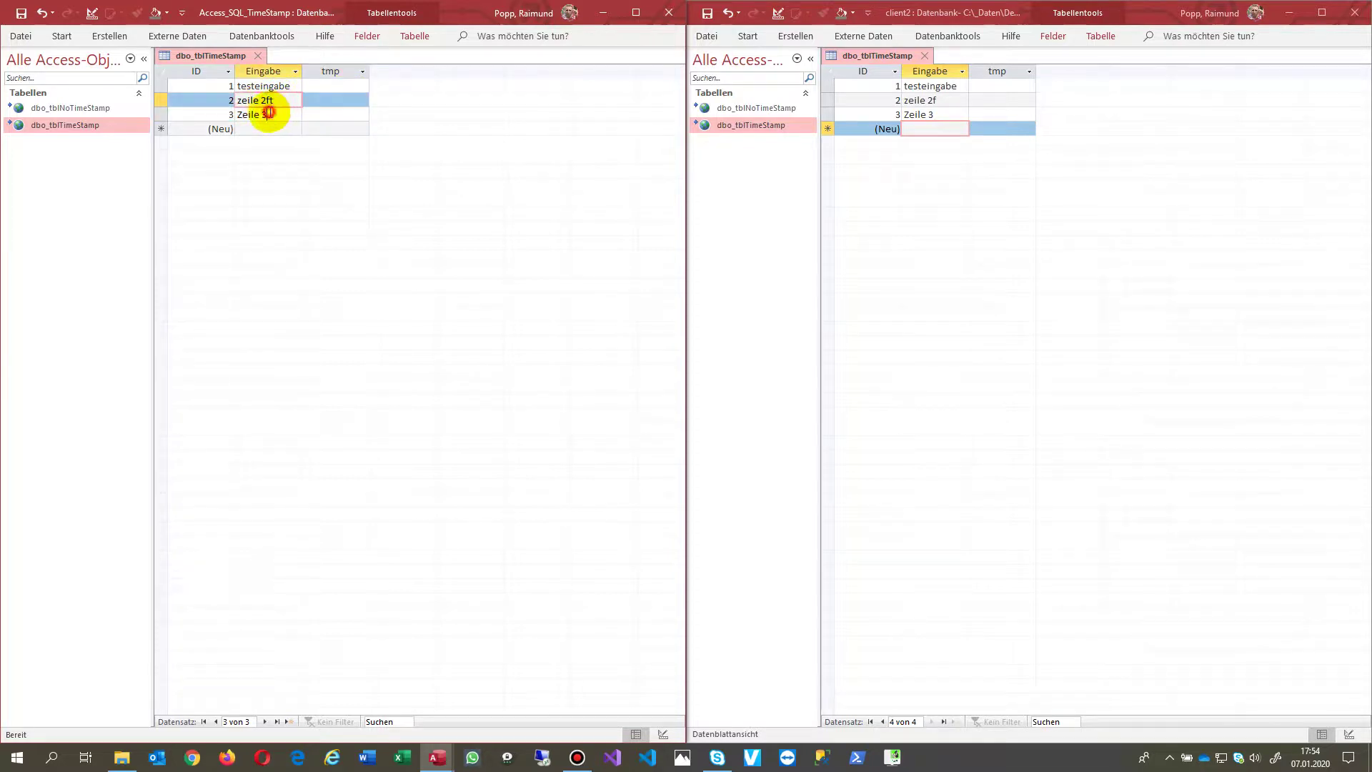
click(258, 115)
click(266, 129)
click(263, 115)
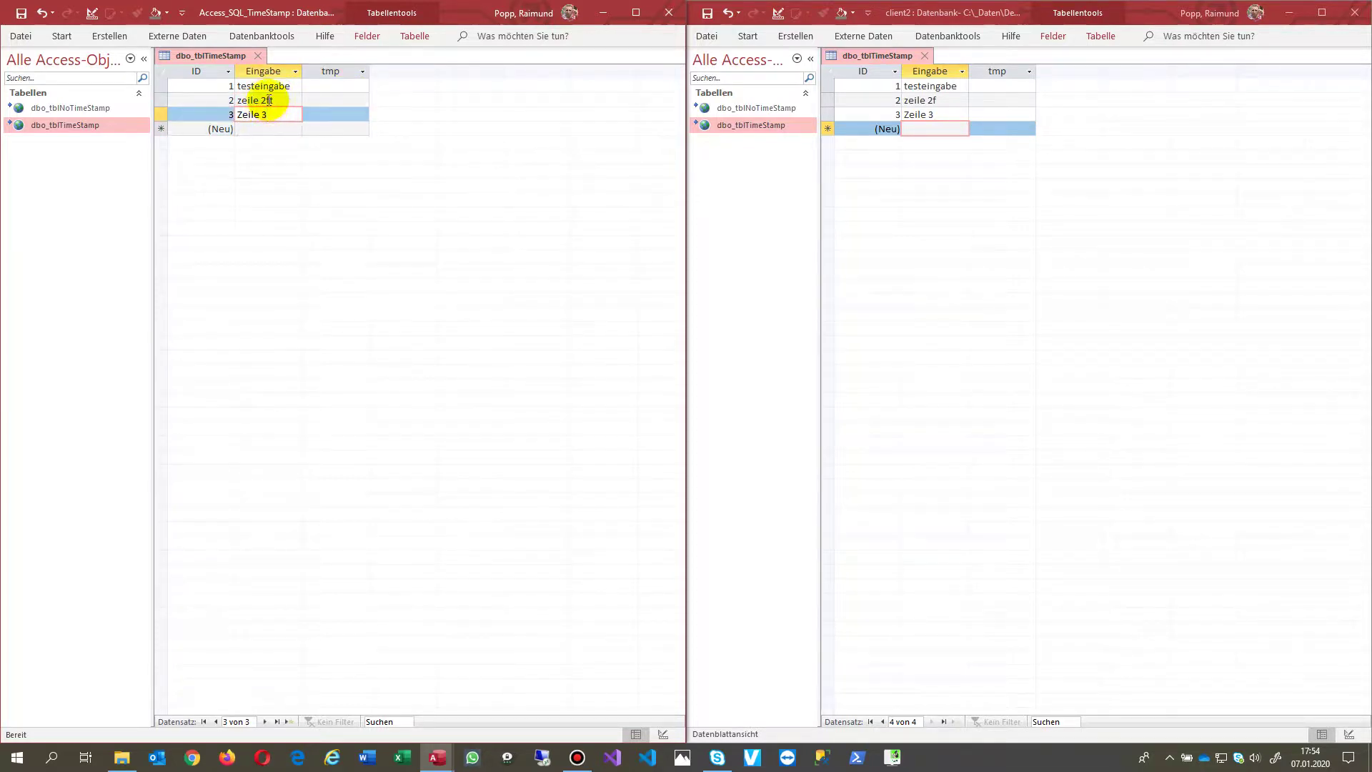
click(262, 101)
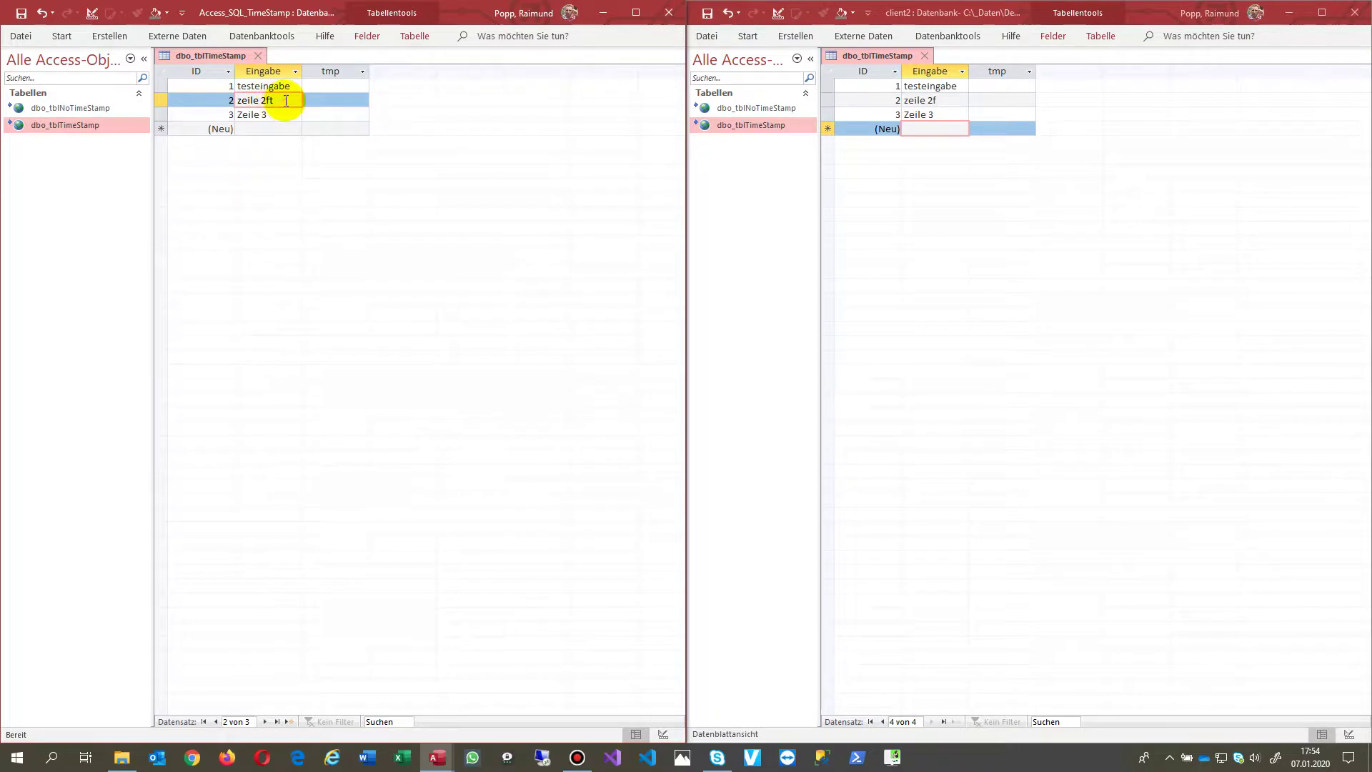
click(287, 101)
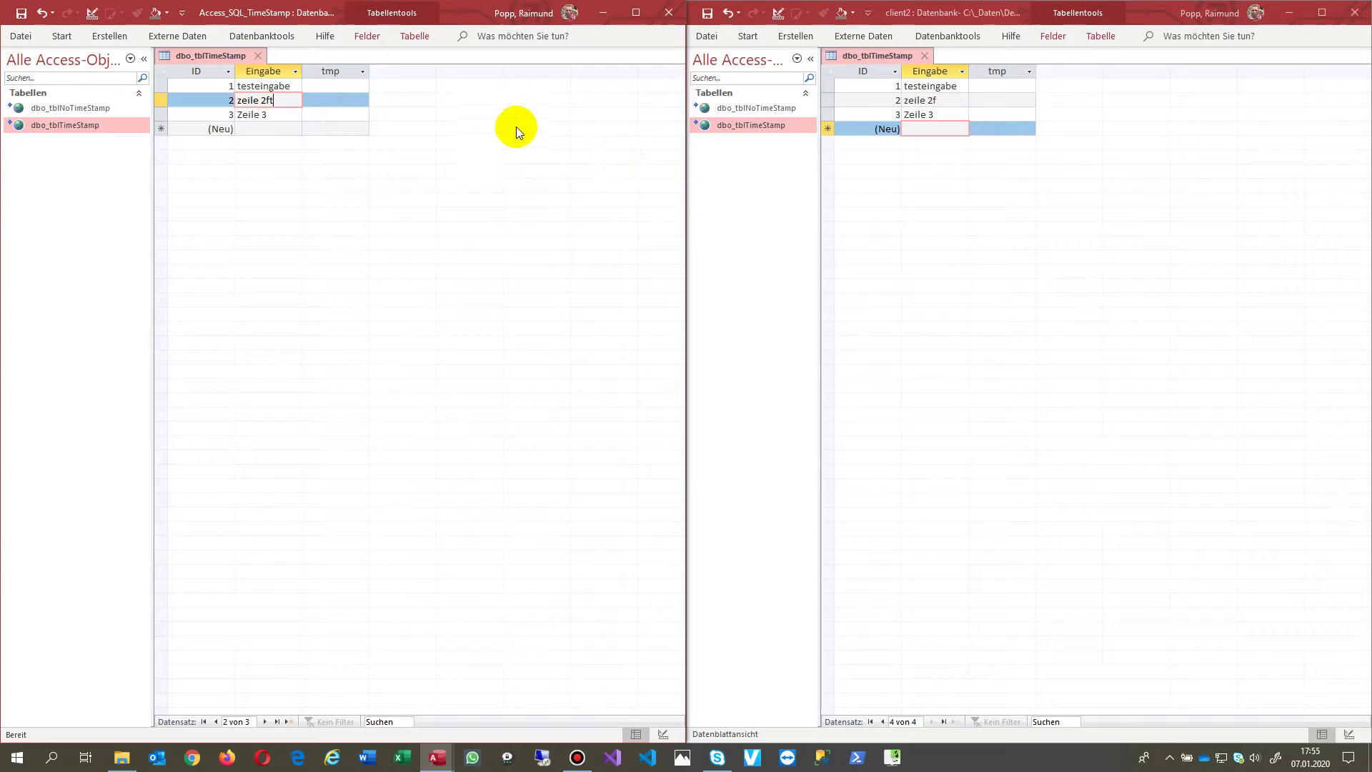
click(284, 120)
key(Up)
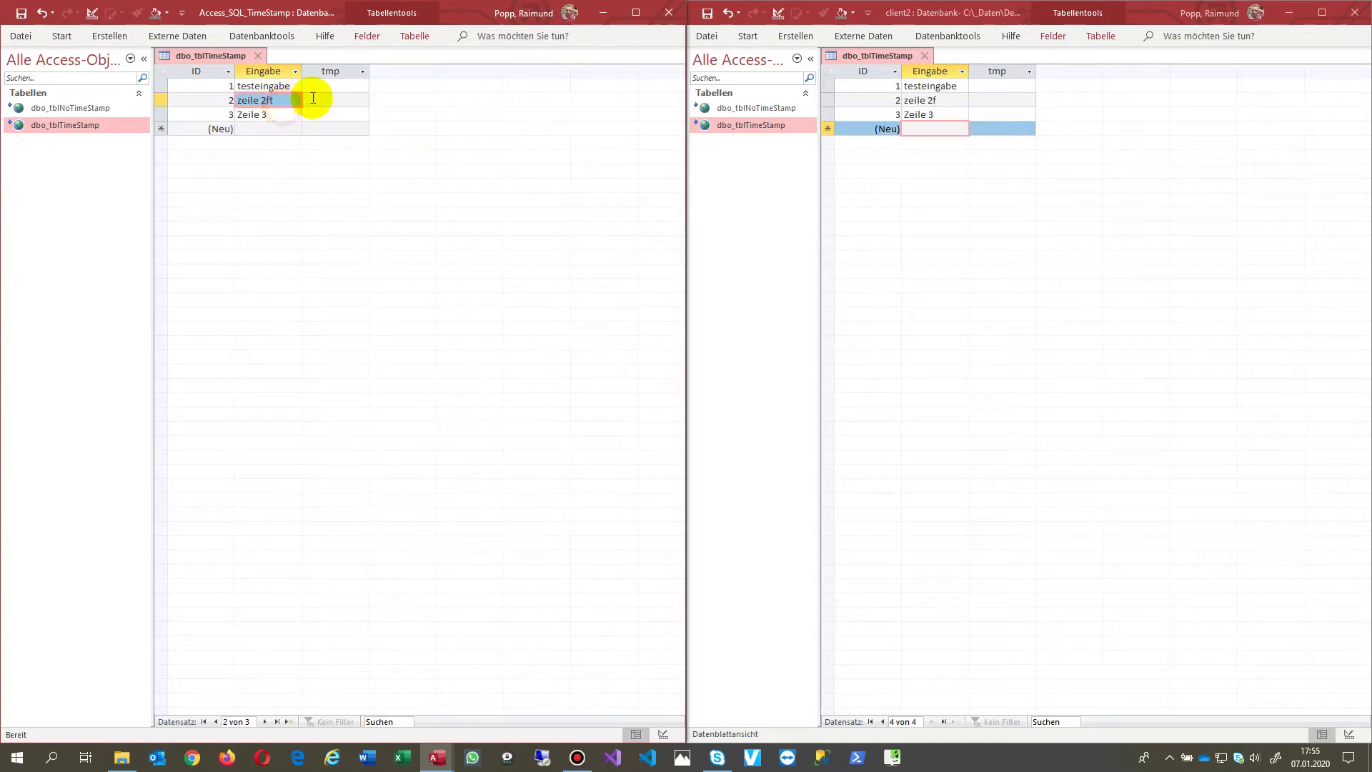
right_click(79, 125)
mouse_move(218, 197)
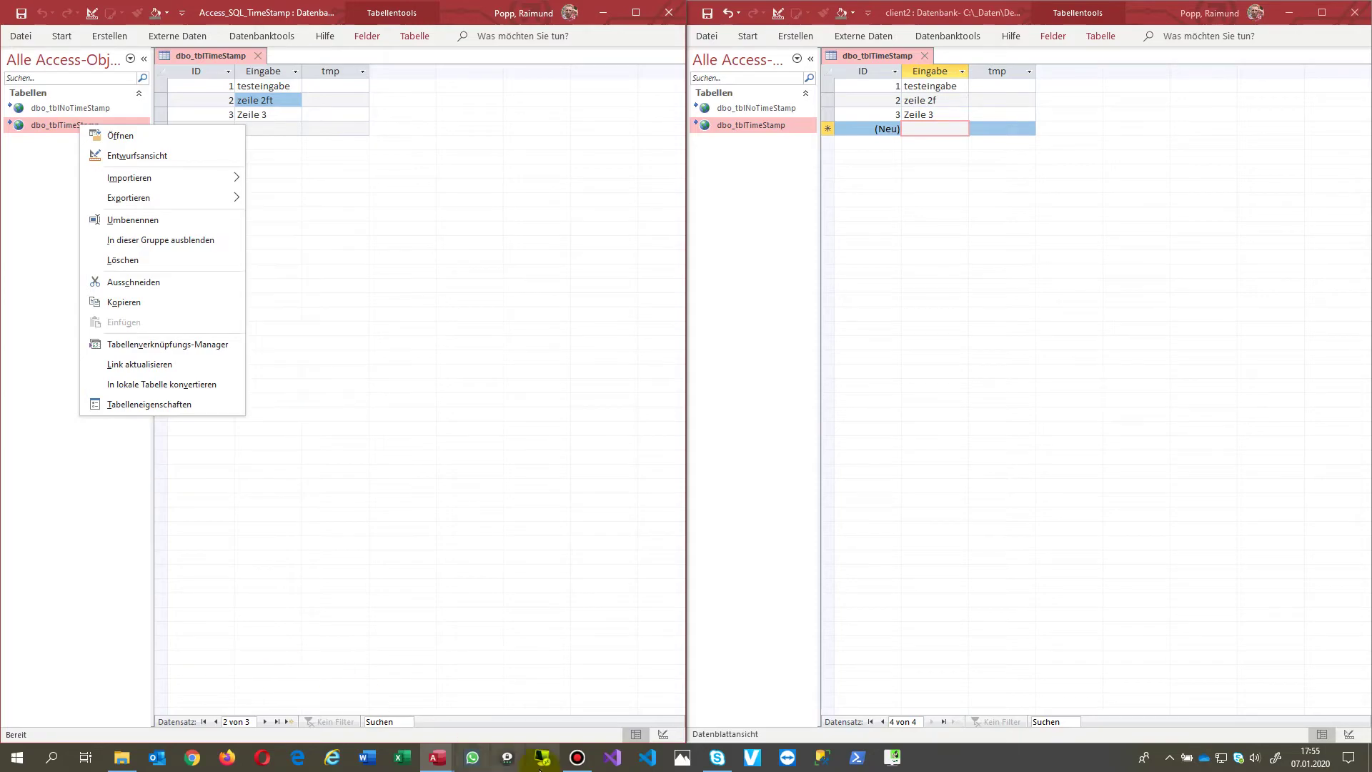
click(582, 741)
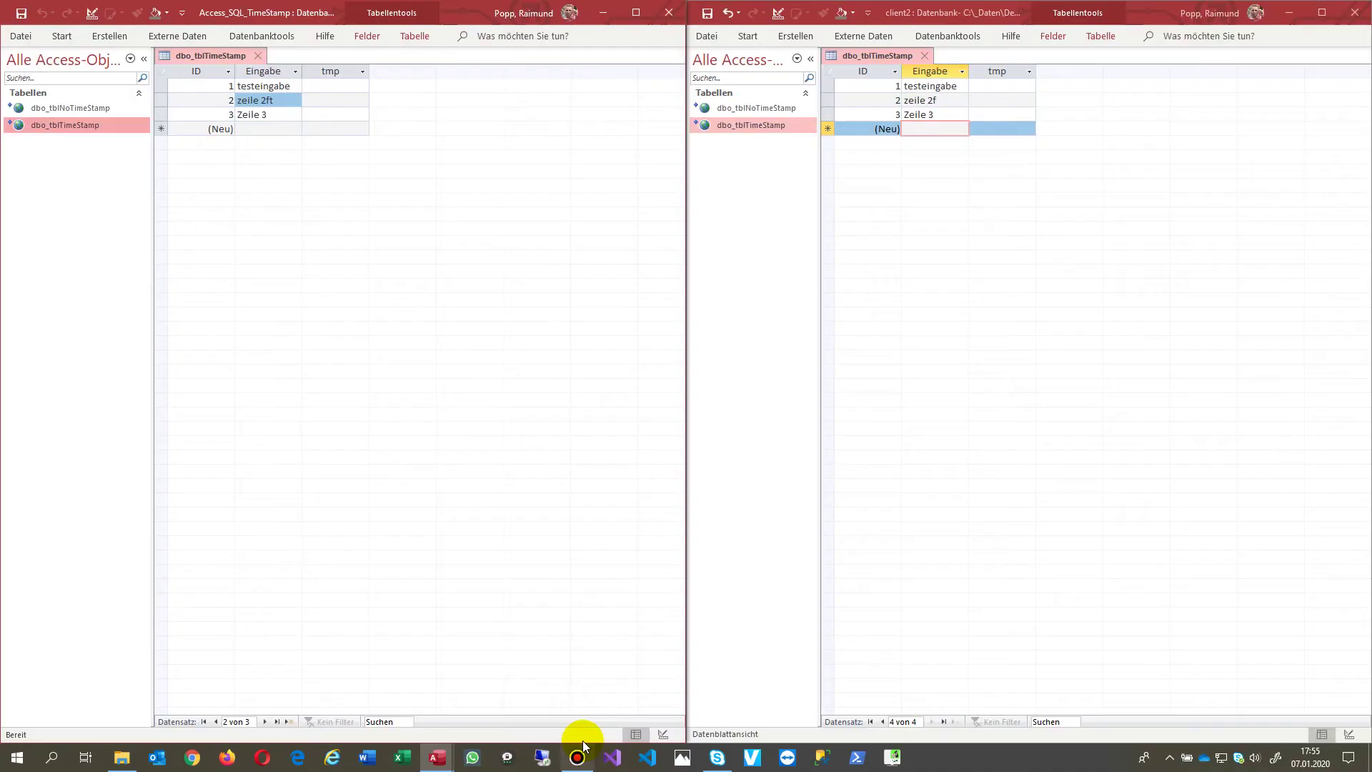